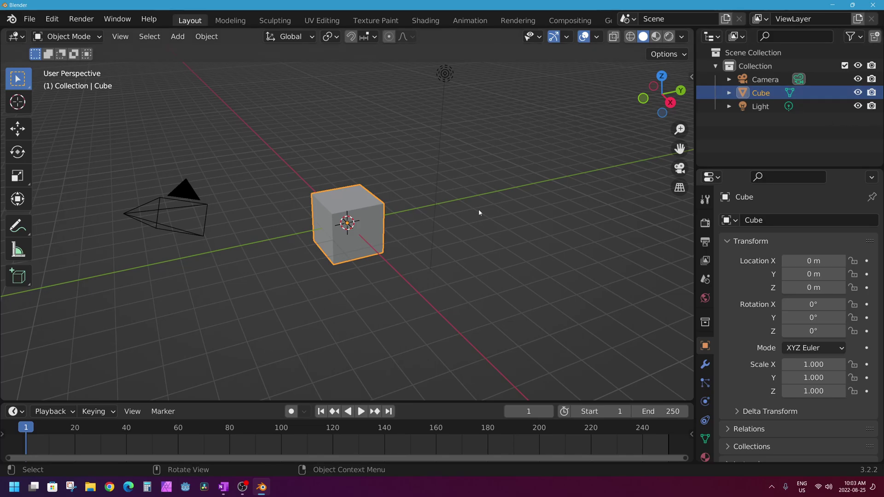
Add a monkey mesh and move it beside the cube, to about X 3.53 m, Y 0.98 m, Z -0.20 m
{"action": "key", "text": "shift+a"}
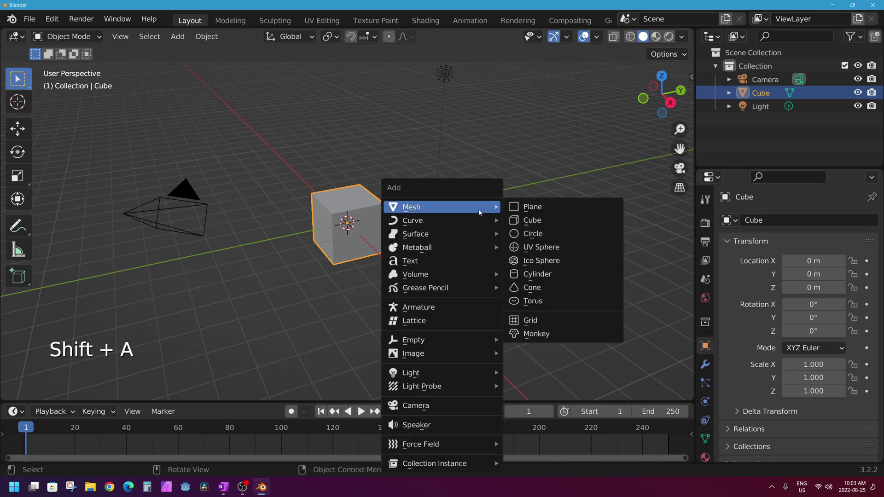
{"action": "left_click", "coordinate": [536, 333]}
{"action": "middle_click_drag", "start_coordinate": [347, 261], "coordinate": [428, 247]}
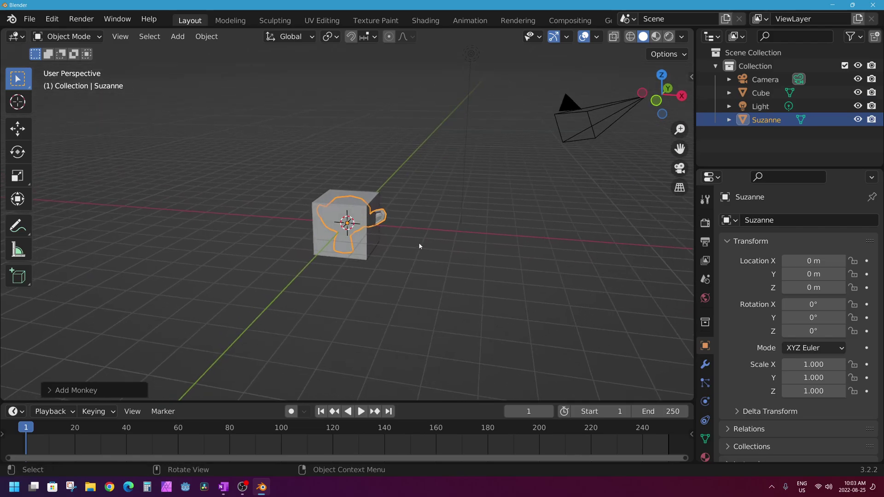
{"action": "key", "text": "g"}
{"action": "left_click", "coordinate": [504, 247]}
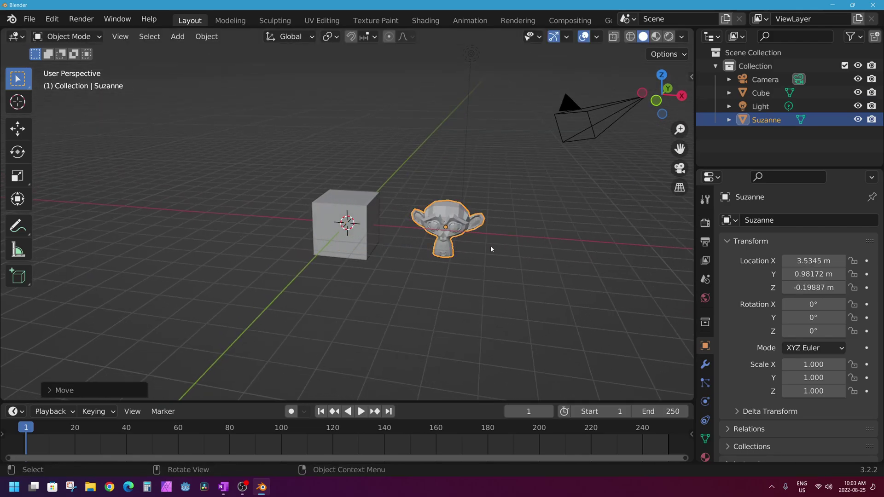
Turn on proportional editing and try moving the cube with the influence size enlarged to about 14.42 m so it affects the monkey
{"action": "key", "text": "o"}
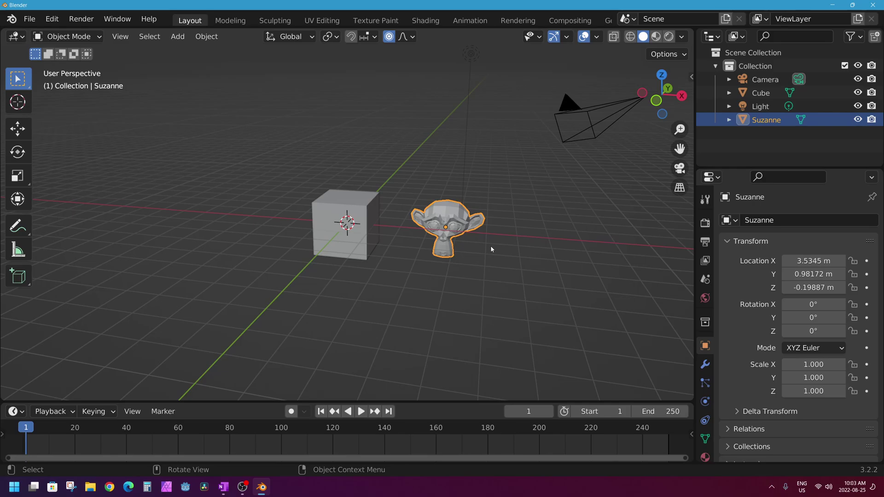
{"action": "left_click", "coordinate": [341, 213]}
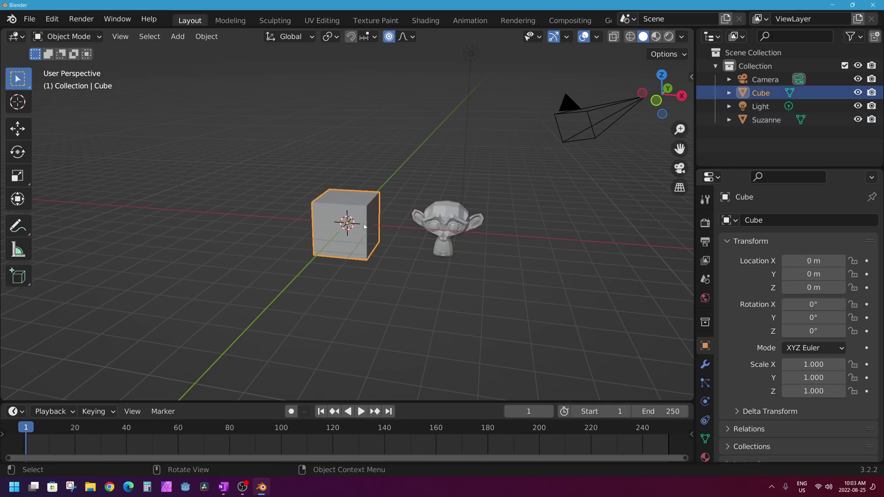
{"action": "key", "text": "g"}
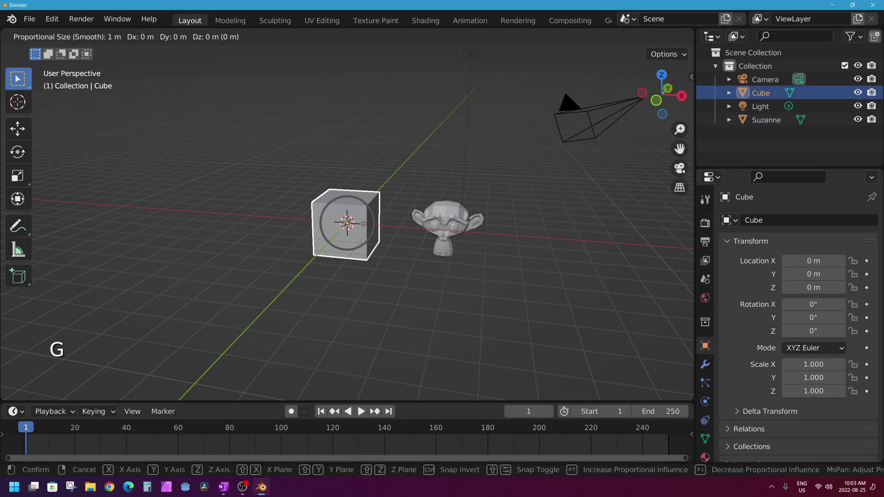
{"action": "scroll", "coordinate": [364, 224], "scroll_direction": "down", "scroll_amount": 13}
{"action": "scroll", "coordinate": [363, 222], "scroll_direction": "down", "scroll_amount": 11}
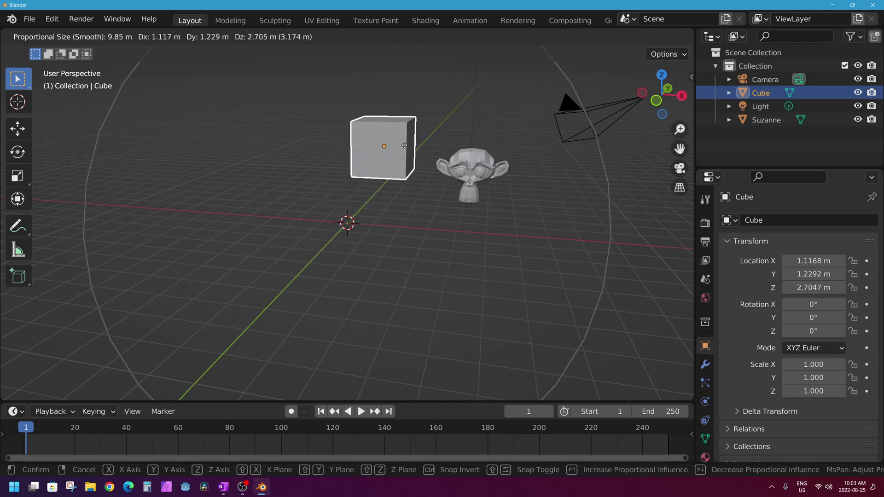
{"action": "scroll", "coordinate": [300, 193], "scroll_direction": "down", "scroll_amount": 4}
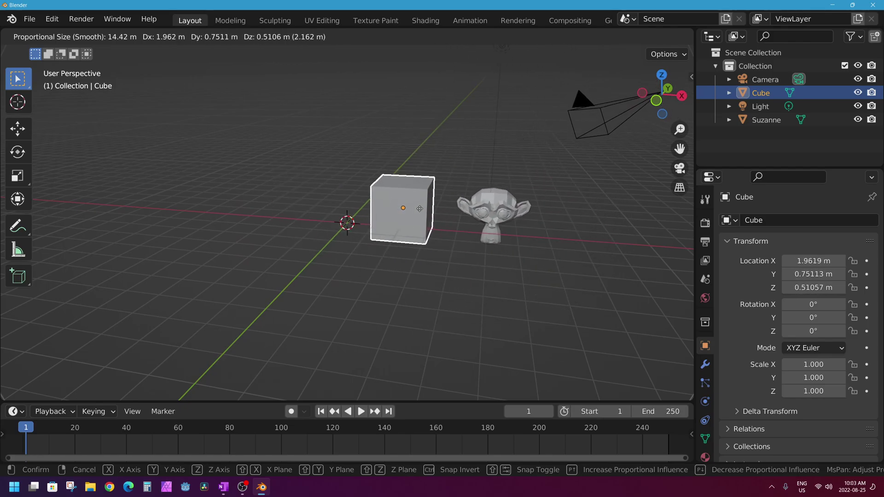
{"action": "key", "text": "Escape"}
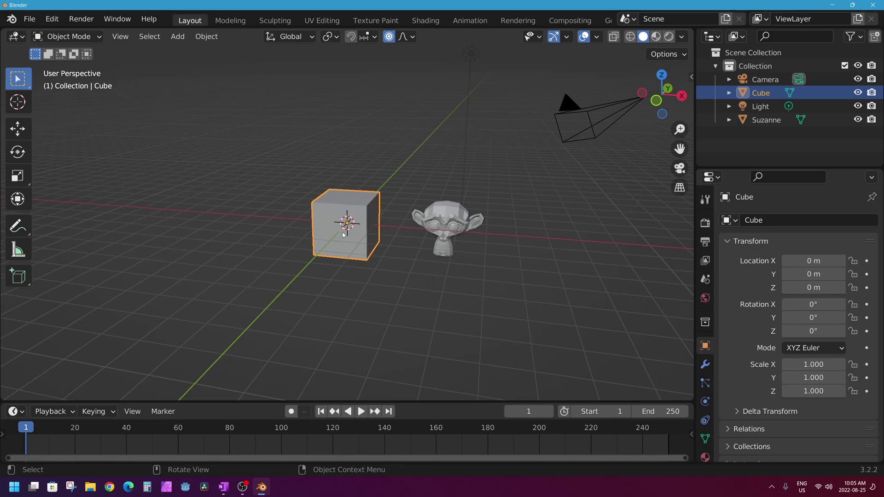
Toggle proportional editing off and on a few times in Object Mode, leaving it off
{"action": "key", "text": "o"}
{"action": "key", "text": "o"}
{"action": "left_click", "coordinate": [388, 39]}
{"action": "left_click", "coordinate": [389, 41]}
{"action": "left_click", "coordinate": [389, 40]}
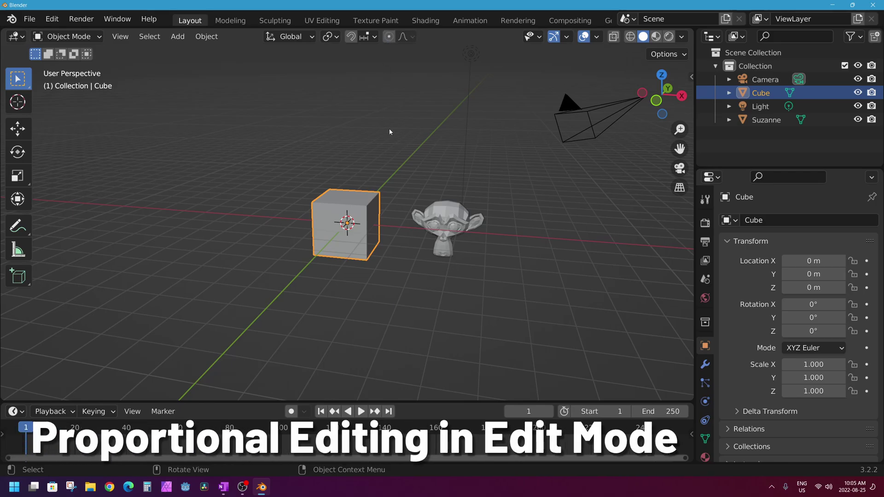
Delete the monkey and select the cube
{"action": "left_click", "coordinate": [444, 219]}
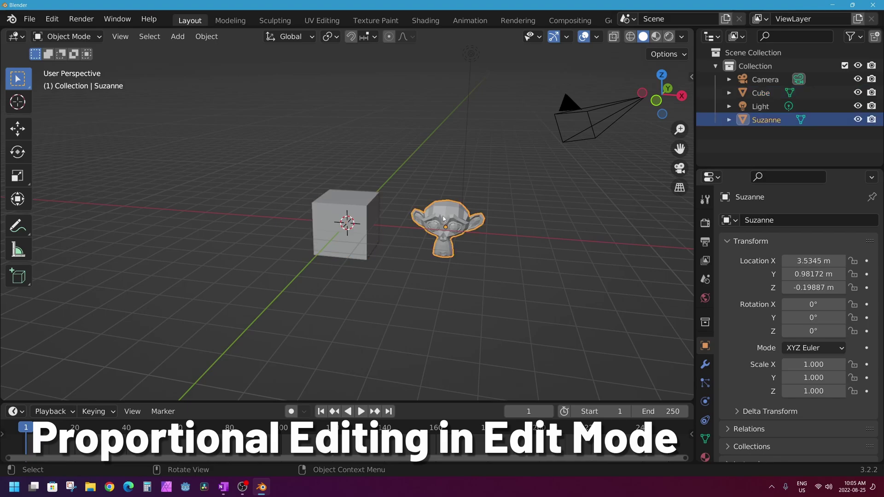
{"action": "key", "text": "Delete"}
{"action": "left_click", "coordinate": [355, 210]}
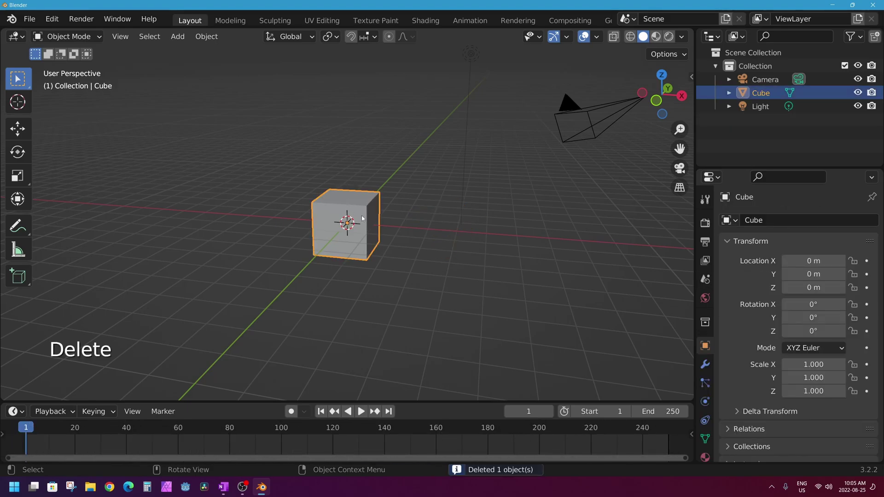
Enter Edit Mode on the cube and subdivide the whole mesh with 9 cuts
{"action": "key", "text": "Tab"}
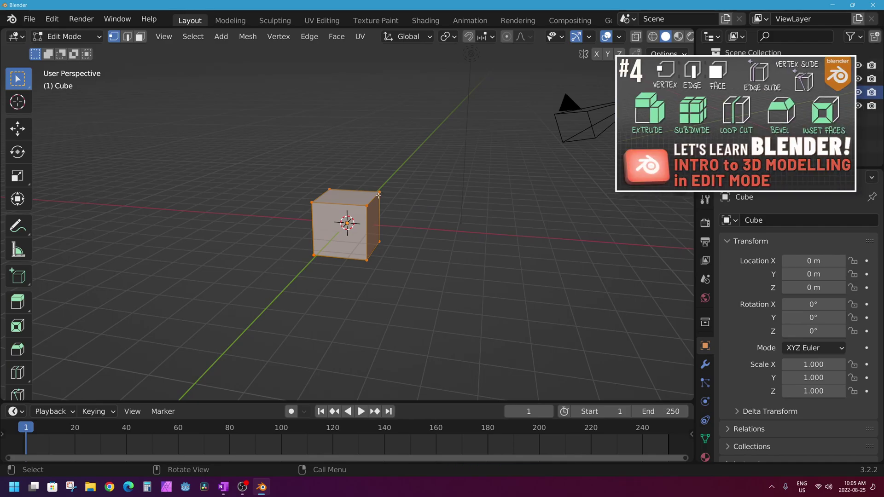
{"action": "scroll", "coordinate": [320, 204], "scroll_direction": "up", "scroll_amount": 4}
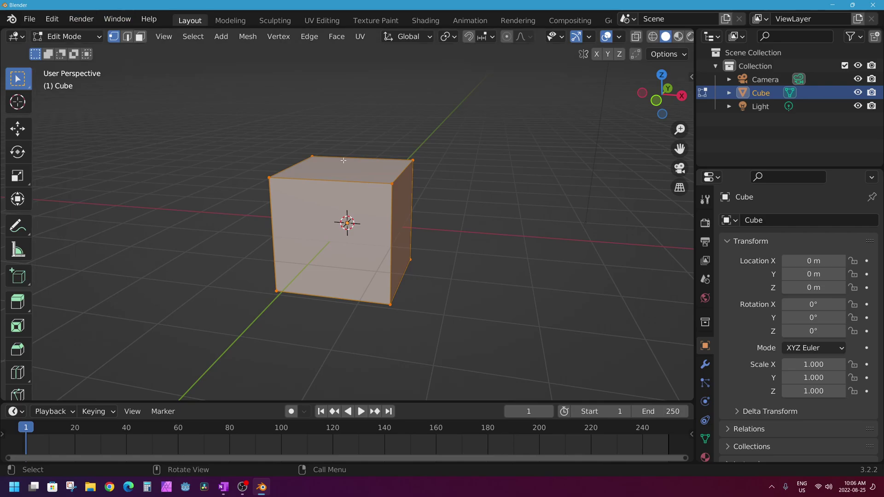
{"action": "right_click", "coordinate": [348, 173]}
{"action": "key", "text": "Escape"}
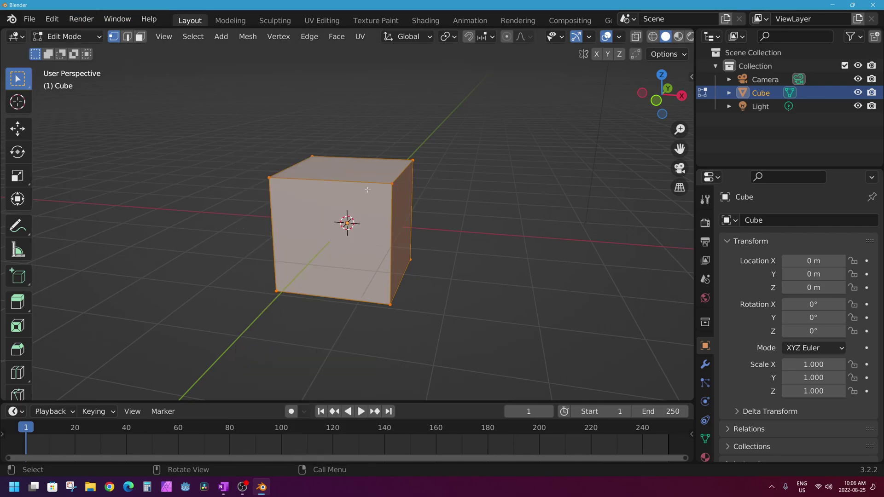
{"action": "right_click", "coordinate": [342, 171]}
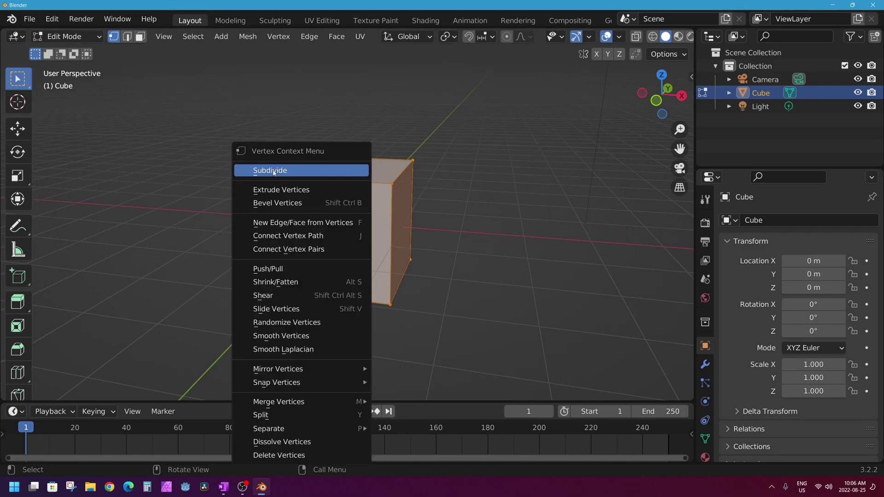
{"action": "left_click", "coordinate": [275, 171]}
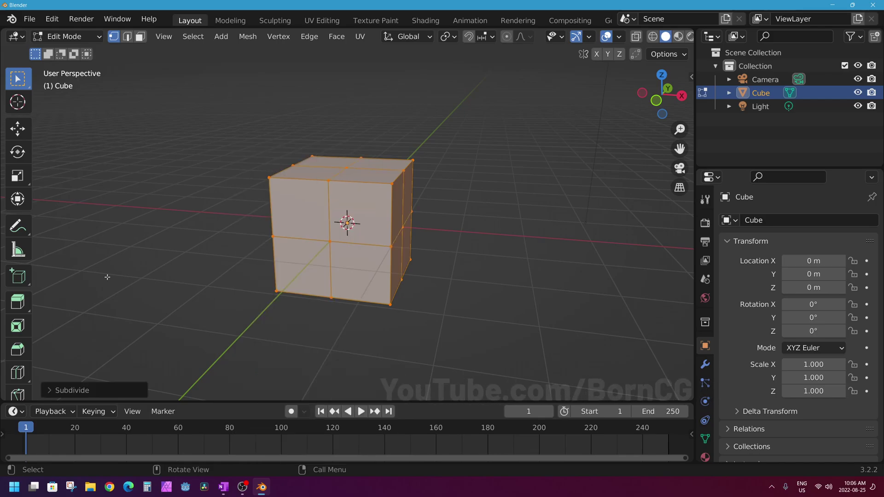
{"action": "left_click", "coordinate": [52, 390]}
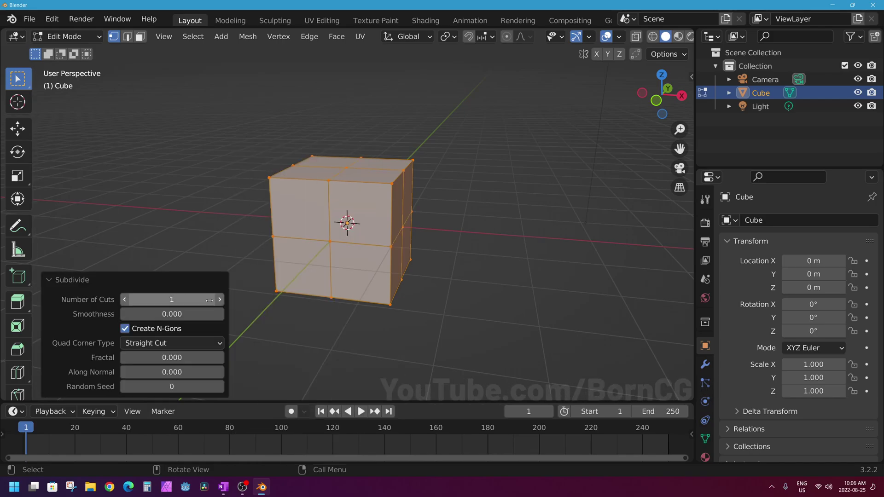
{"action": "left_click_drag", "start_coordinate": [173, 300], "coordinate": [237, 300]}
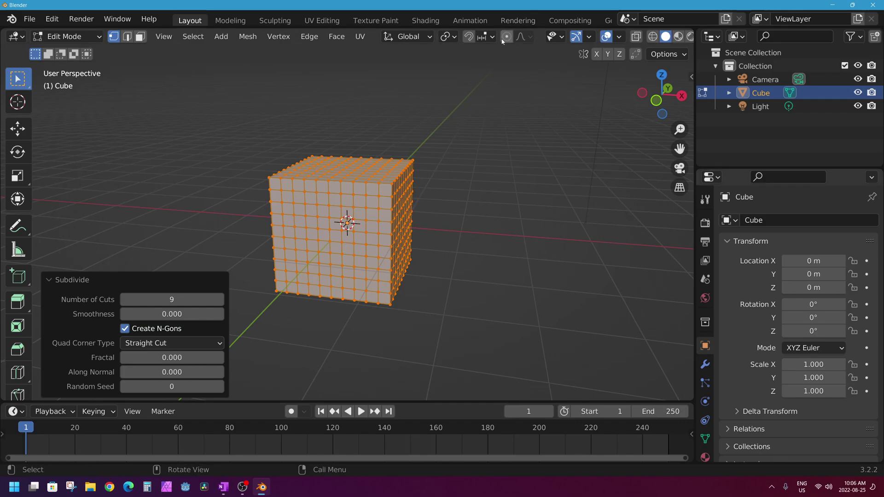
Turn on proportional editing in Edit Mode and select only the vertex at the centre of the cube's top face
{"action": "key", "text": "o"}
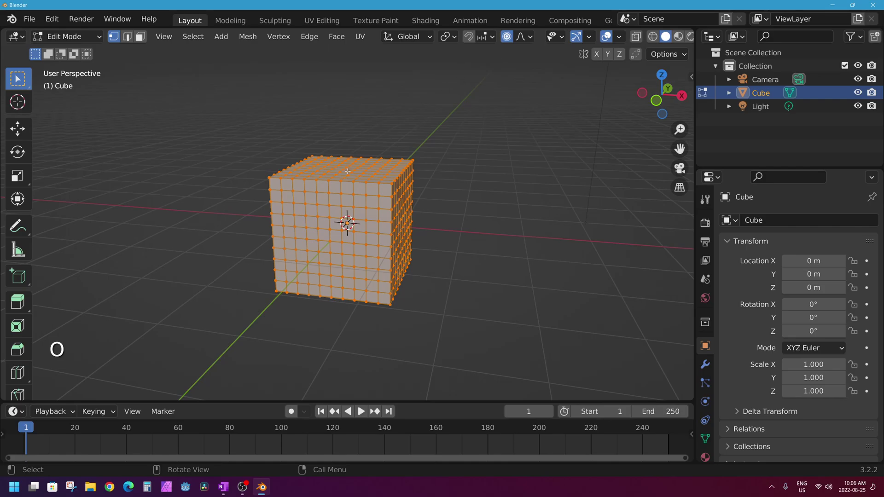
{"action": "key", "text": "alt+a"}
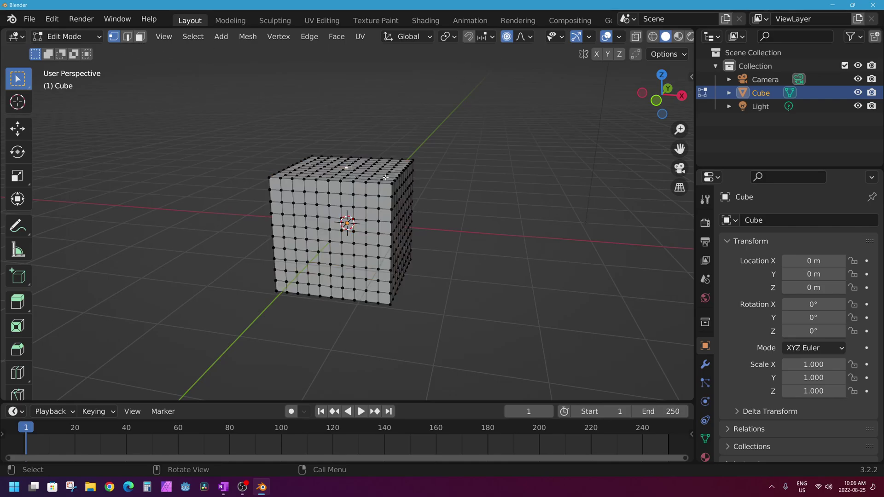
Try pulling the top-centre vertex up about 1.19 m with Smooth falloff and a proportional size of 1.331 m, and undo it
{"action": "key", "text": "g"}
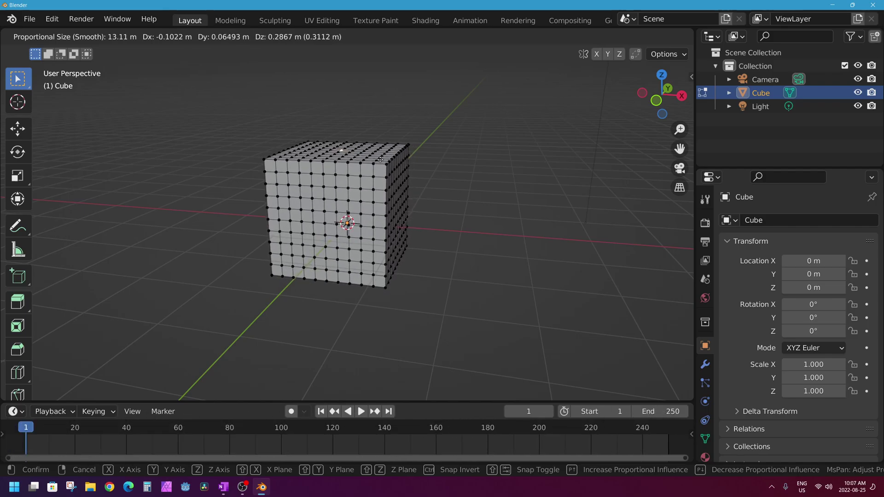
{"action": "scroll", "coordinate": [380, 159], "scroll_direction": "down", "scroll_amount": 8}
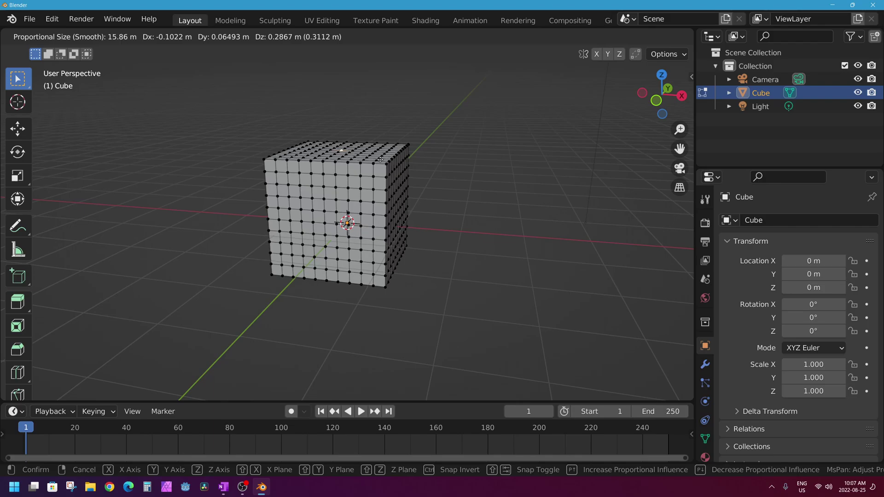
{"action": "scroll", "coordinate": [380, 160], "scroll_direction": "up", "scroll_amount": 9}
{"action": "scroll", "coordinate": [380, 159], "scroll_direction": "up", "scroll_amount": 19}
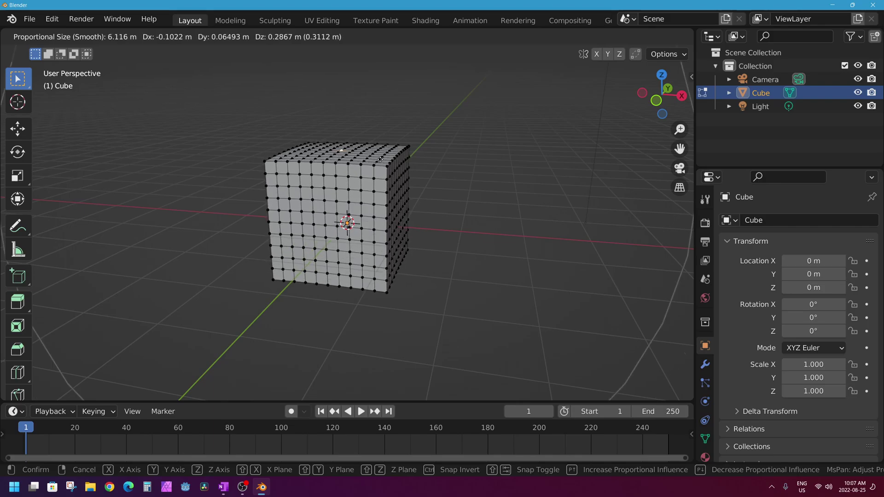
{"action": "scroll", "coordinate": [380, 159], "scroll_direction": "up", "scroll_amount": 4}
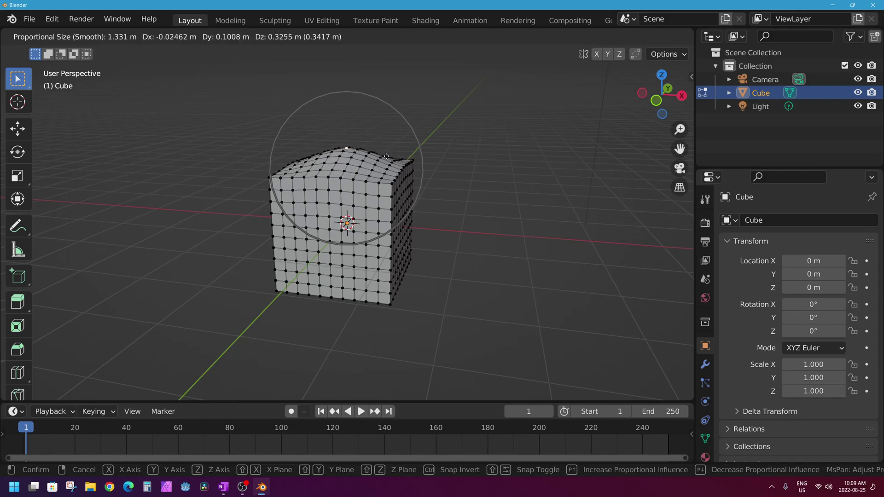
{"action": "left_click_drag", "start_coordinate": [411, 148], "coordinate": [377, 106]}
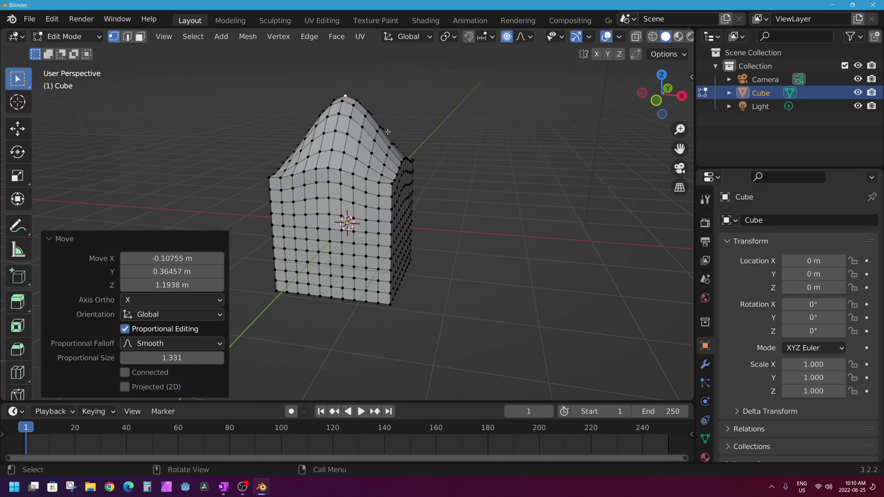
{"action": "key", "text": "ctrl+z"}
{"action": "key", "text": "ctrl+z"}
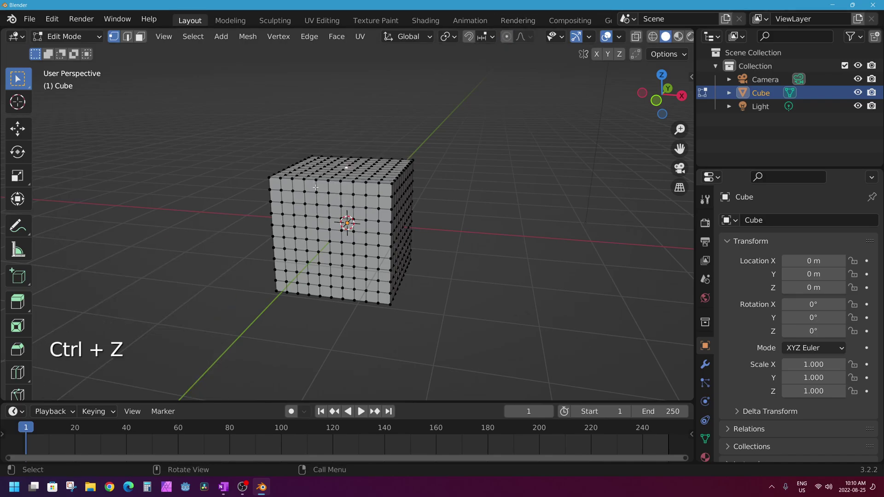
Try moving the top-centre vertex up about 0.25 m without proportional editing, undo it and turn proportional editing back on
{"action": "key", "text": "g"}
{"action": "left_click", "coordinate": [375, 175]}
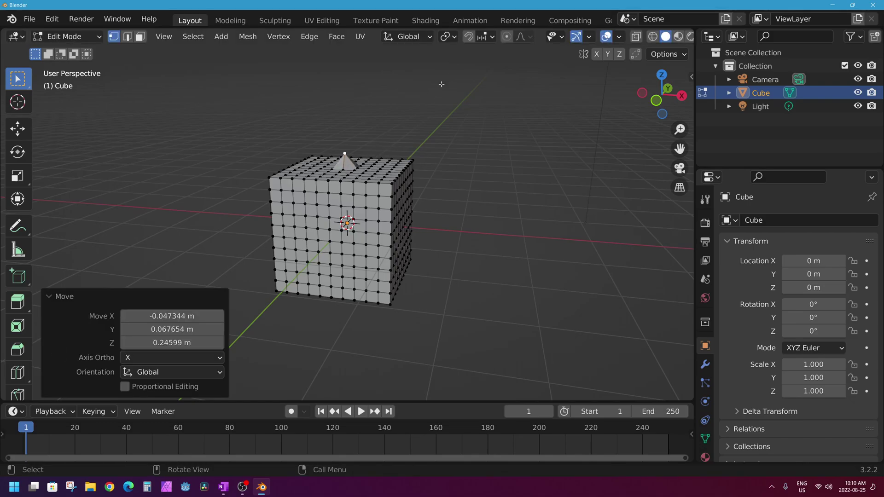
{"action": "key", "text": "ctrl+z"}
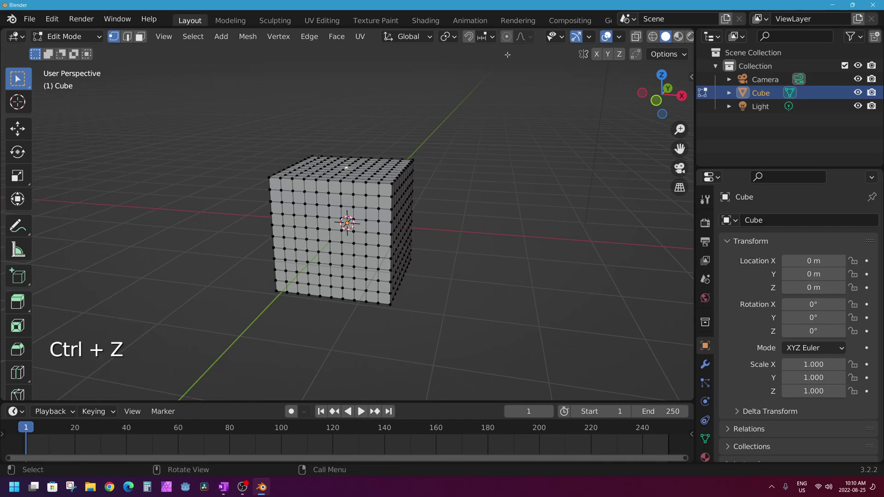
{"action": "left_click", "coordinate": [506, 38]}
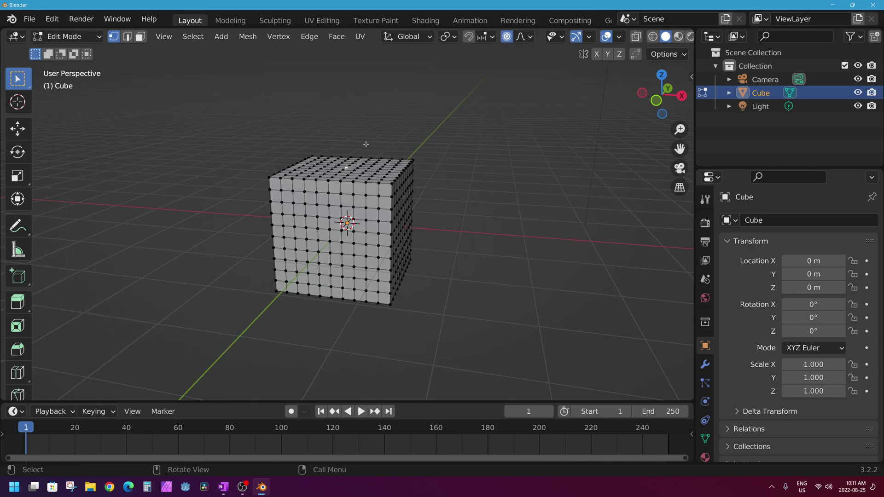
Try raising the top-centre vertex about 0.68 m with Smooth falloff and a proportional size of 1.331 m, and undo the move
{"action": "key", "text": "g"}
{"action": "scroll", "coordinate": [371, 111], "scroll_direction": "down", "scroll_amount": 3}
{"action": "left_click", "coordinate": [374, 88]}
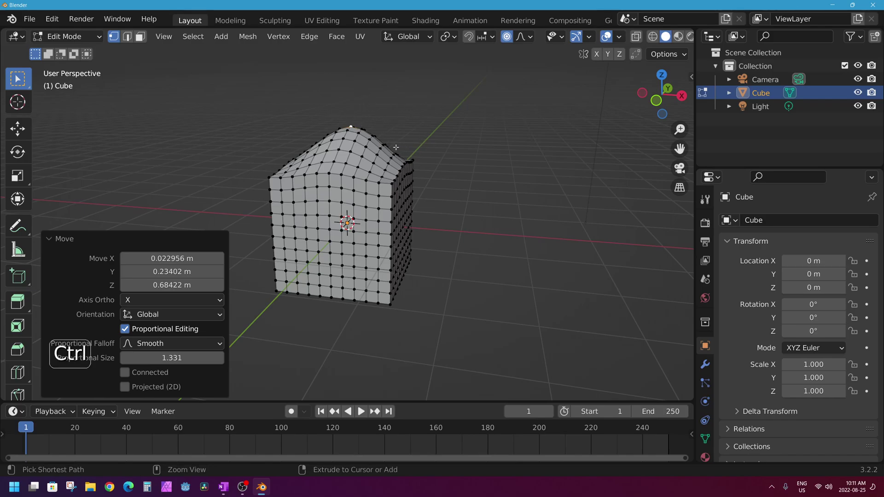
{"action": "key", "text": "ctrl+z"}
Try raising the top-centre vertex about 0.80 m with the proportional size enlarged to 1.949 m, and undo the move
{"action": "key", "text": "g"}
{"action": "scroll", "coordinate": [392, 144], "scroll_direction": "down", "scroll_amount": 4}
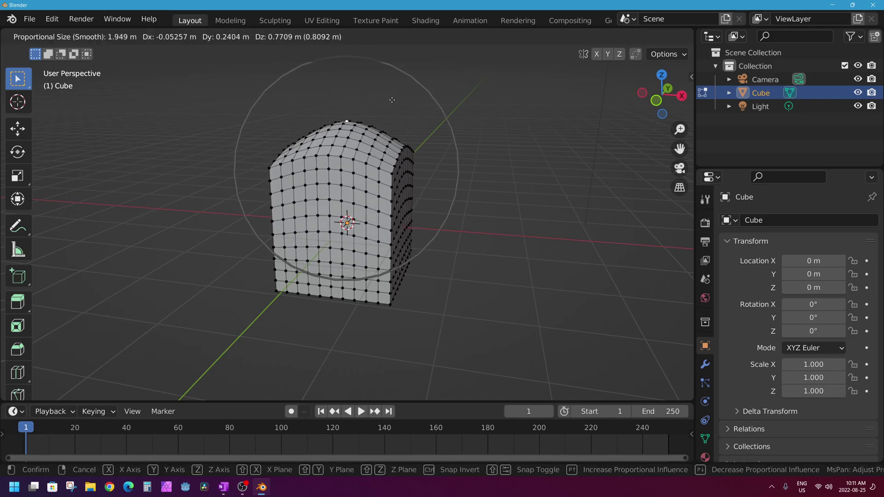
{"action": "left_click", "coordinate": [368, 126]}
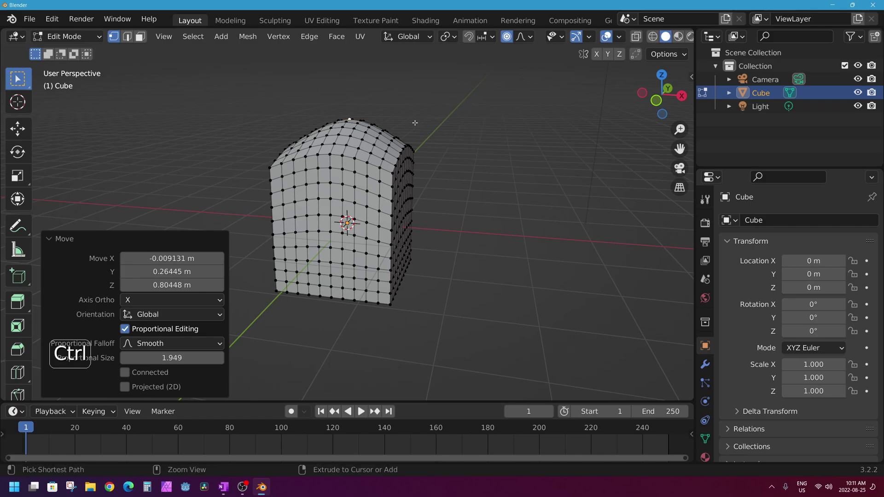
{"action": "key", "text": "ctrl+z"}
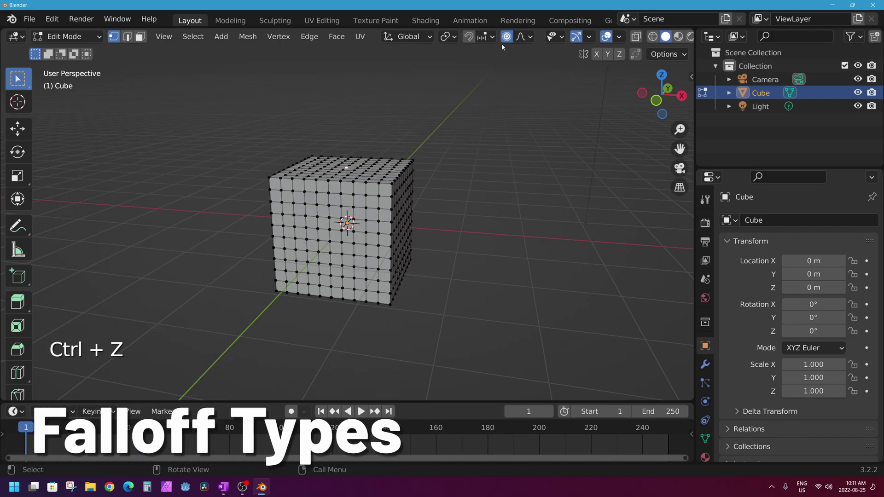
Try pulling the top-centre vertex up about 1.45 m with Sphere falloff and a proportional size of 1.331 m, and cancel the move
{"action": "left_click", "coordinate": [529, 39]}
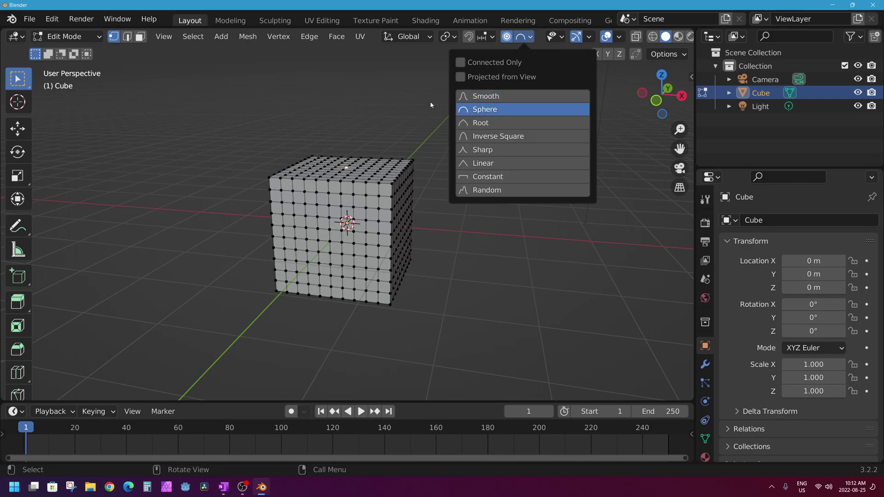
{"action": "left_click", "coordinate": [487, 111]}
{"action": "key", "text": "g"}
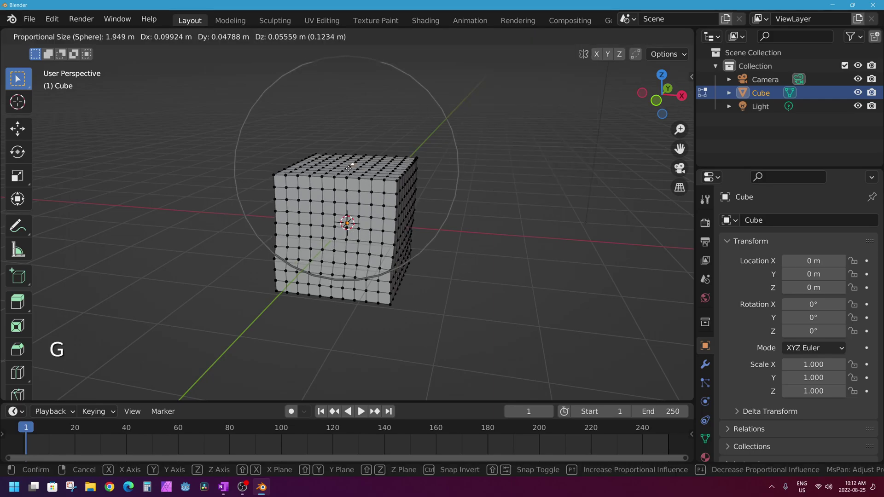
{"action": "scroll", "coordinate": [345, 138], "scroll_direction": "up", "scroll_amount": 4}
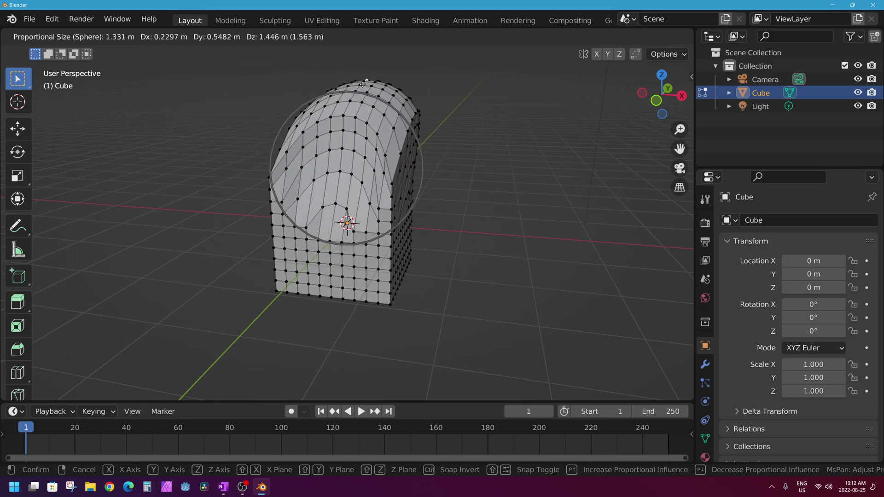
{"action": "key", "text": "Escape"}
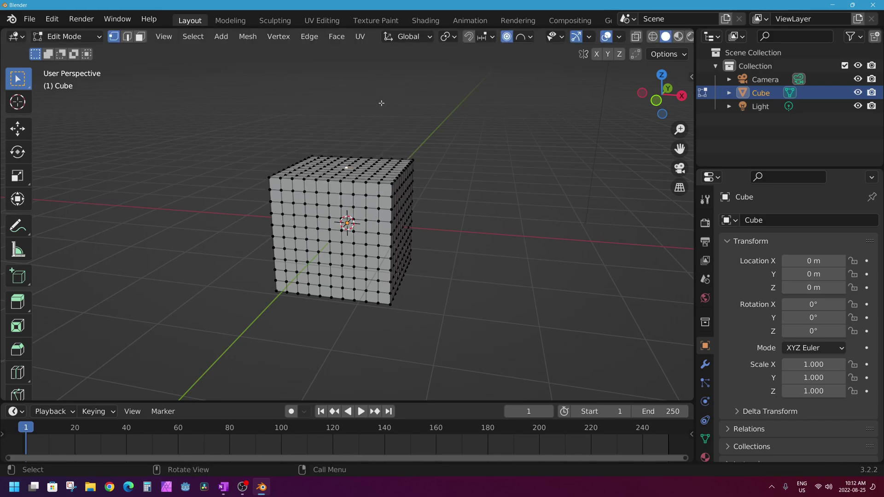
Try raising the top-centre vertex about 1.24 m along Z with Sharp falloff, and undo the move
{"action": "left_click", "coordinate": [528, 37]}
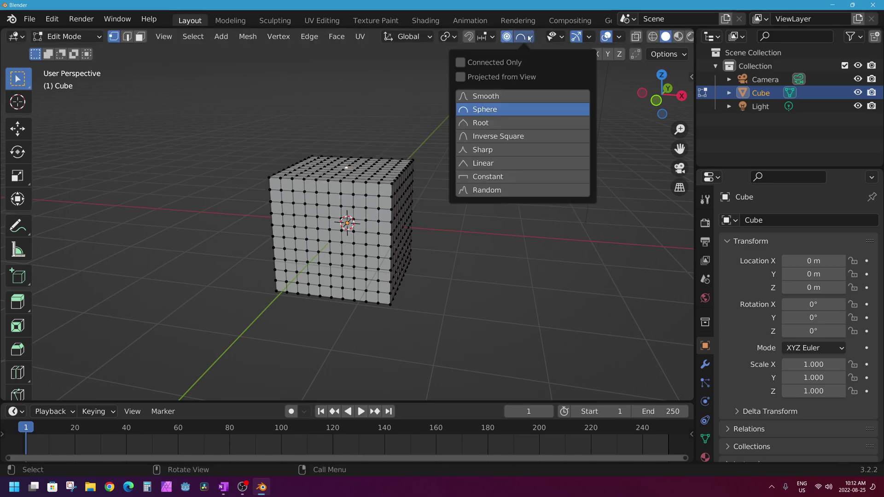
{"action": "left_click", "coordinate": [505, 150]}
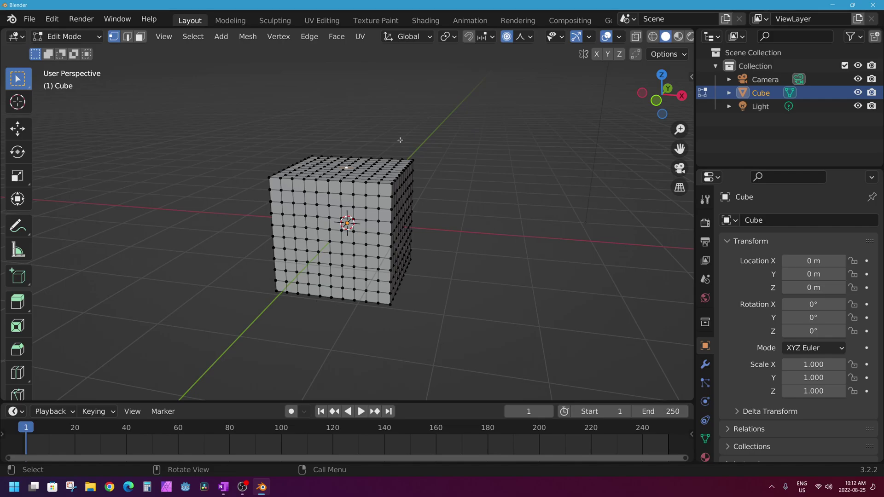
{"action": "key", "text": "g"}
{"action": "key", "text": "z"}
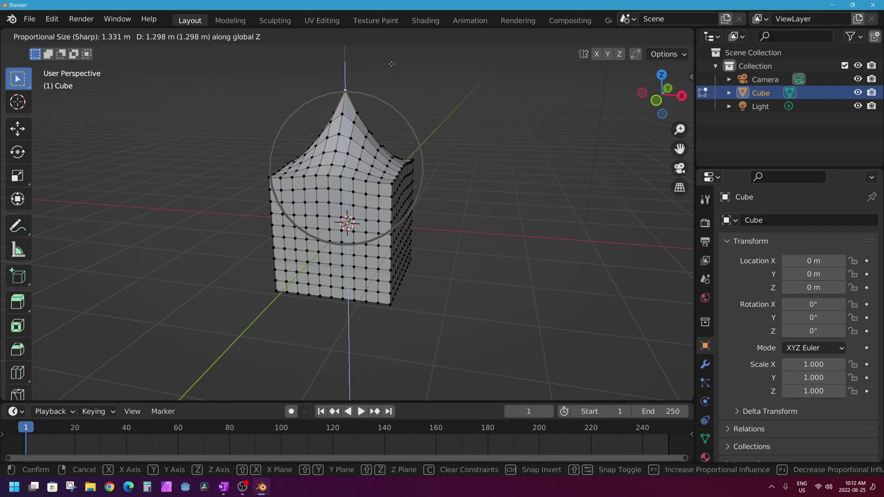
{"action": "left_click", "coordinate": [350, 87]}
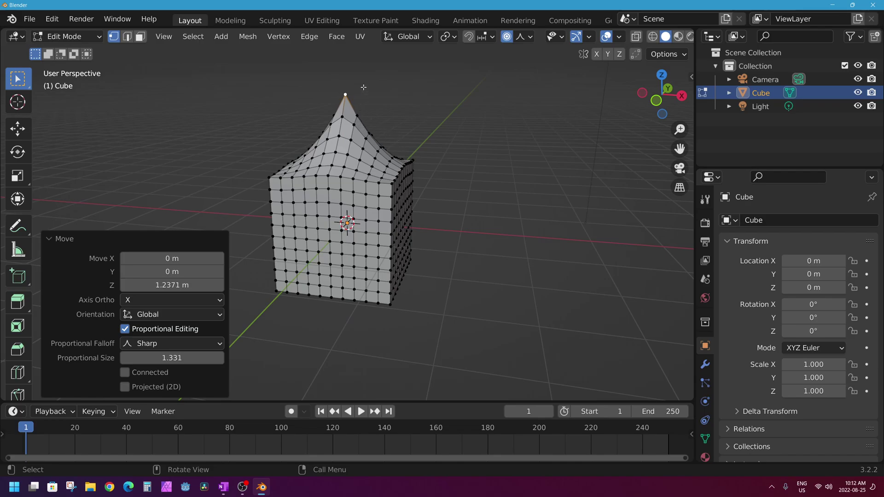
{"action": "key", "text": "ctrl+z"}
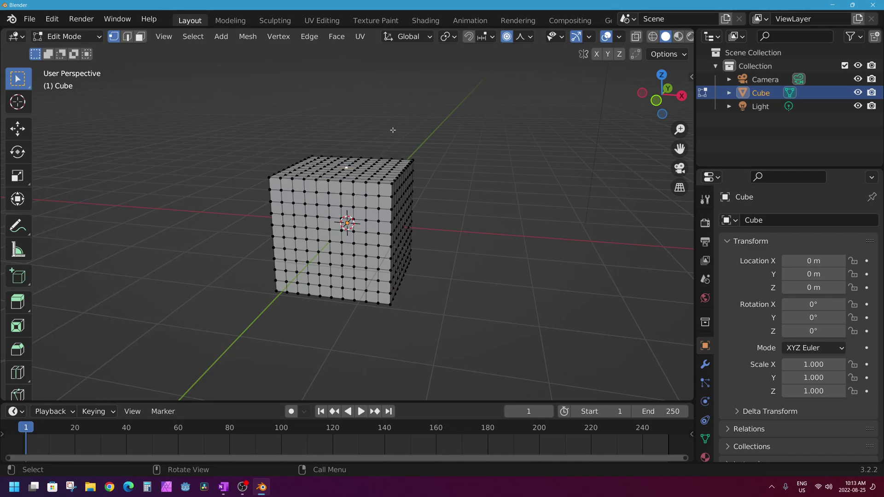
Try raising the top-centre vertex and one vertex on each side of it about 0.69 m with Constant falloff, and undo the move
{"action": "left_click", "coordinate": [524, 39]}
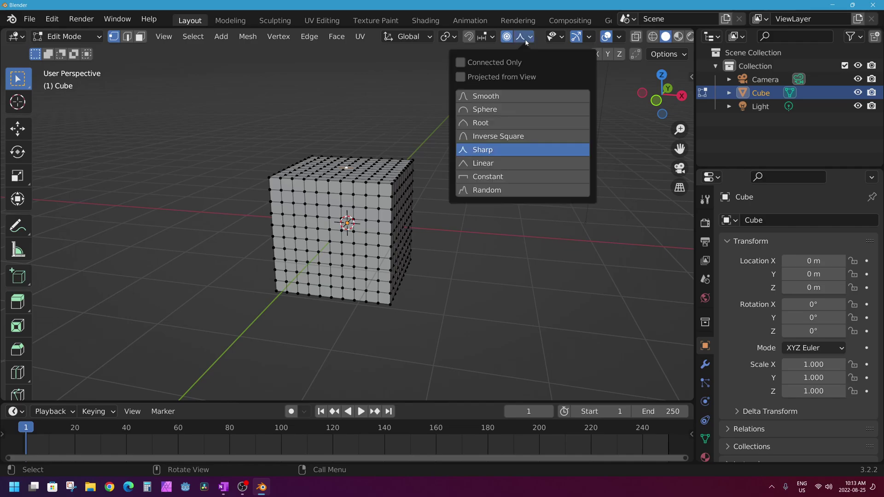
{"action": "left_click", "coordinate": [498, 178]}
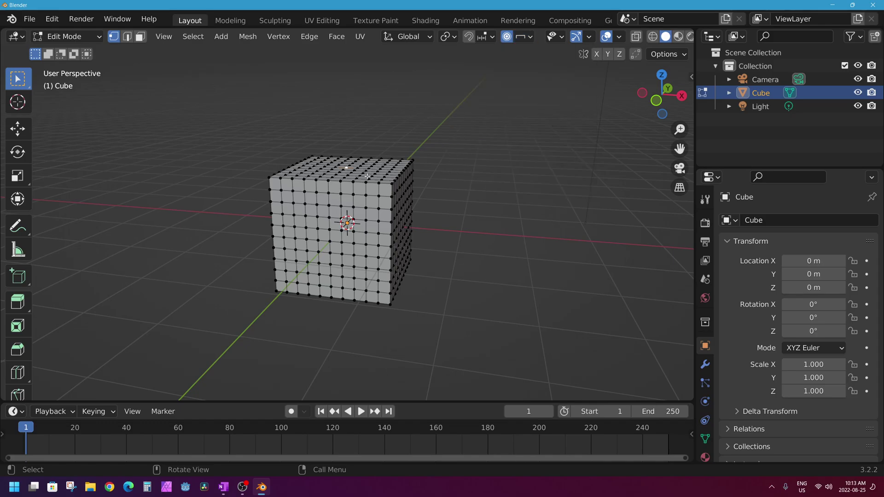
{"action": "left_click", "coordinate": [321, 170], "text": "shift"}
{"action": "left_click", "coordinate": [382, 168], "text": "shift"}
{"action": "key", "text": "g"}
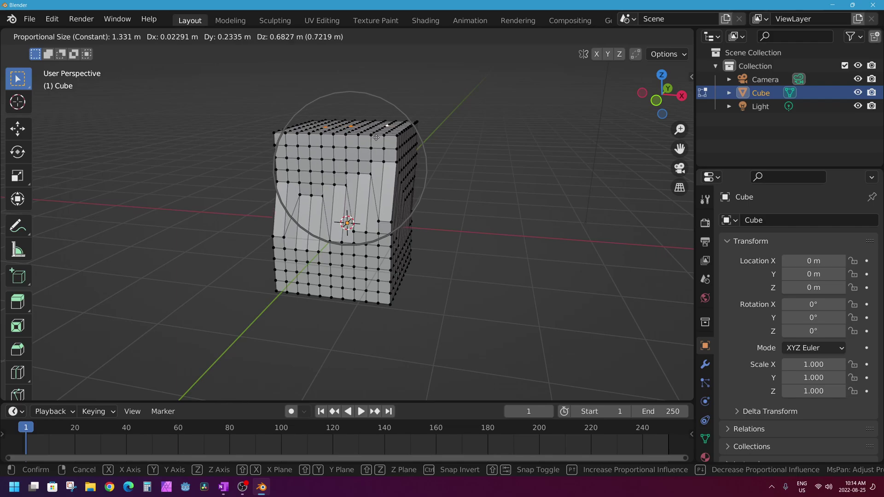
{"action": "left_click", "coordinate": [376, 136]}
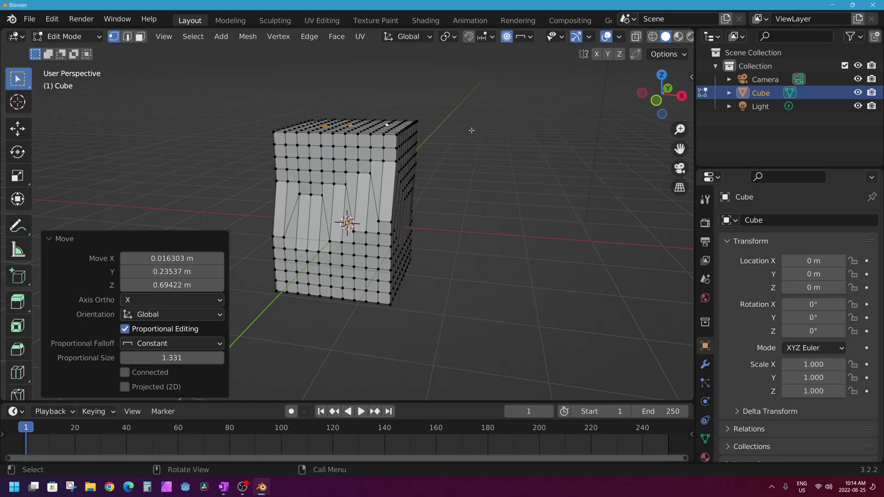
{"action": "key", "text": "ctrl+z"}
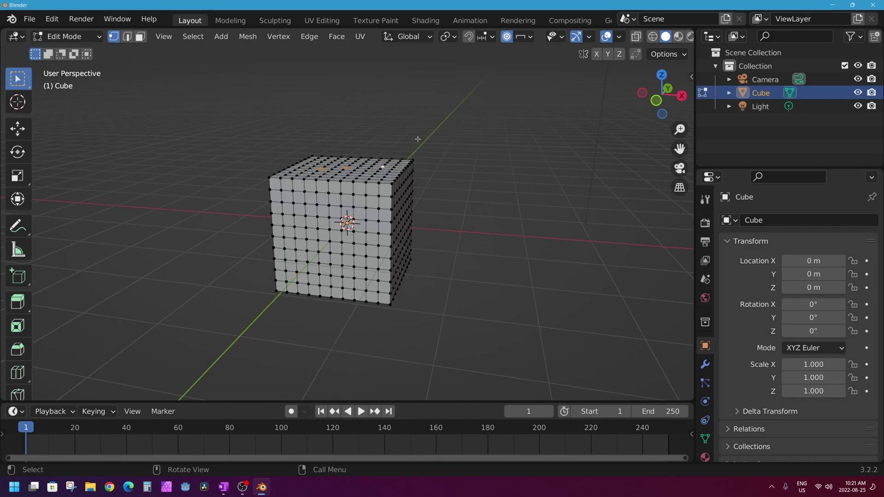
Select three adjacent vertices at the cube's top front-right corner and set the proportional falloff to Smooth
{"action": "left_click", "coordinate": [391, 183]}
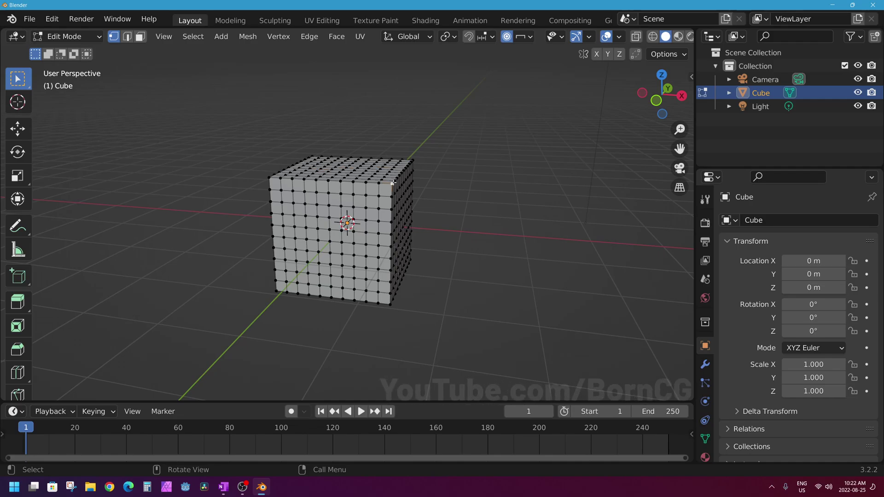
{"action": "left_click", "coordinate": [380, 181], "text": "shift"}
{"action": "left_click", "coordinate": [394, 181], "text": "shift"}
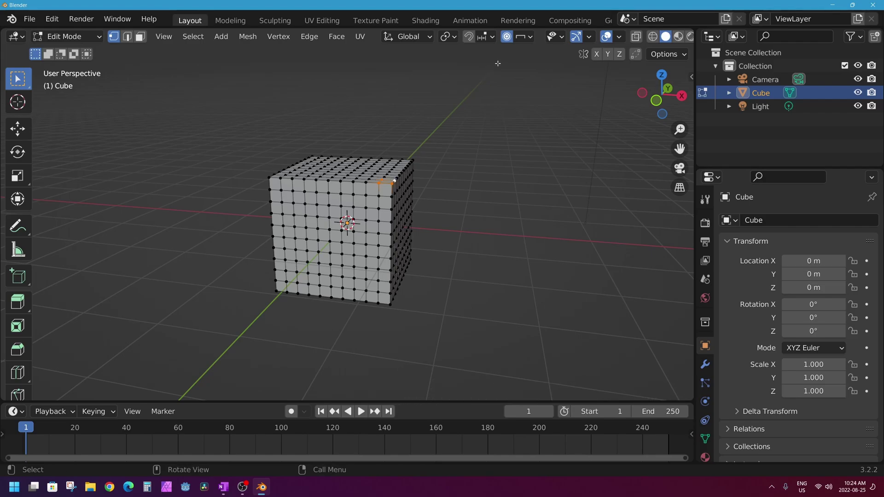
{"action": "left_click", "coordinate": [525, 40]}
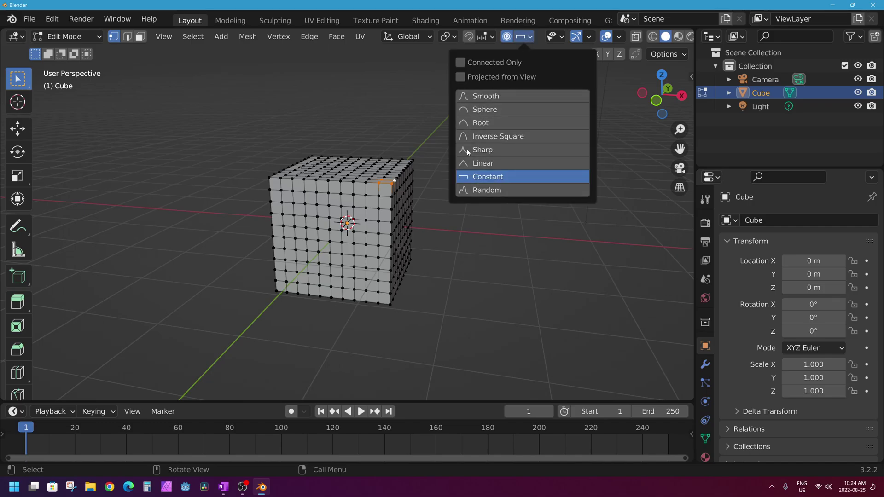
{"action": "left_click", "coordinate": [505, 98]}
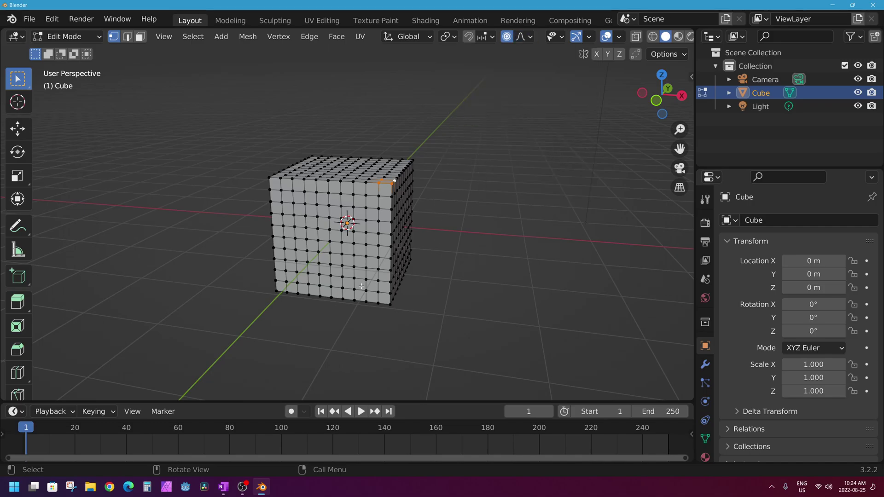
Try moving the corner vertices about 0.27 m, mostly downward, while varying the proportional size between 1.464 m and 0.8264 m, and cancel
{"action": "key", "text": "g"}
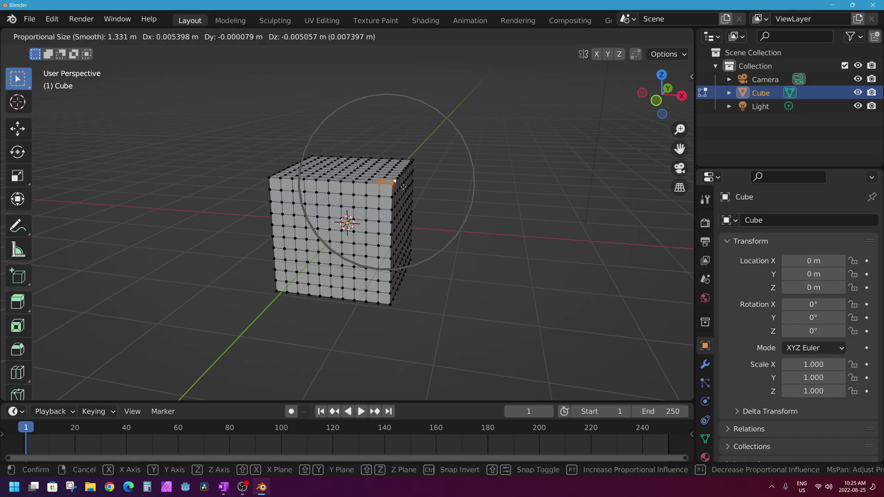
{"action": "scroll", "coordinate": [414, 176], "scroll_direction": "up", "scroll_amount": 1}
{"action": "scroll", "coordinate": [414, 180], "scroll_direction": "up", "scroll_amount": 4}
{"action": "scroll", "coordinate": [414, 187], "scroll_direction": "down", "scroll_amount": 6}
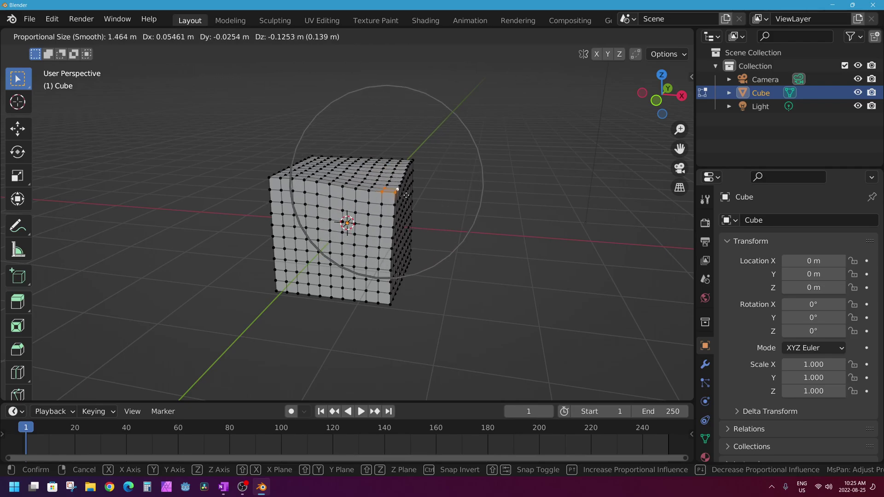
{"action": "scroll", "coordinate": [414, 188], "scroll_direction": "up", "scroll_amount": 6}
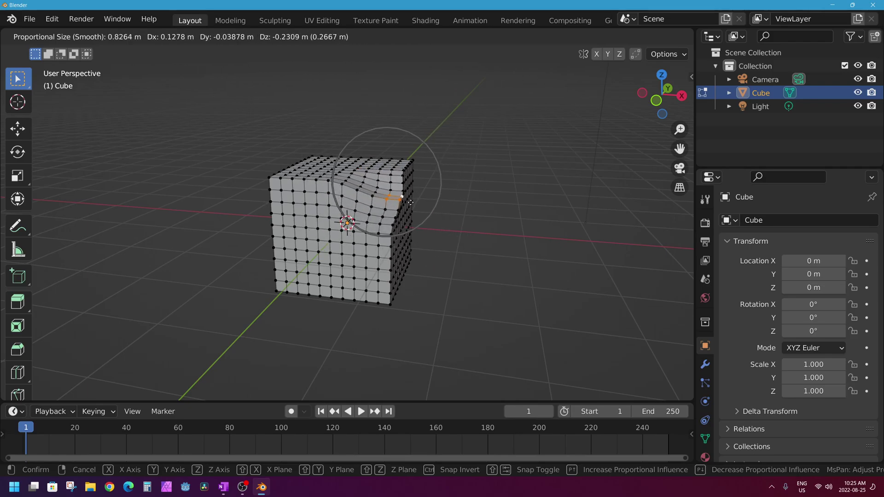
{"action": "right_click", "coordinate": [410, 195]}
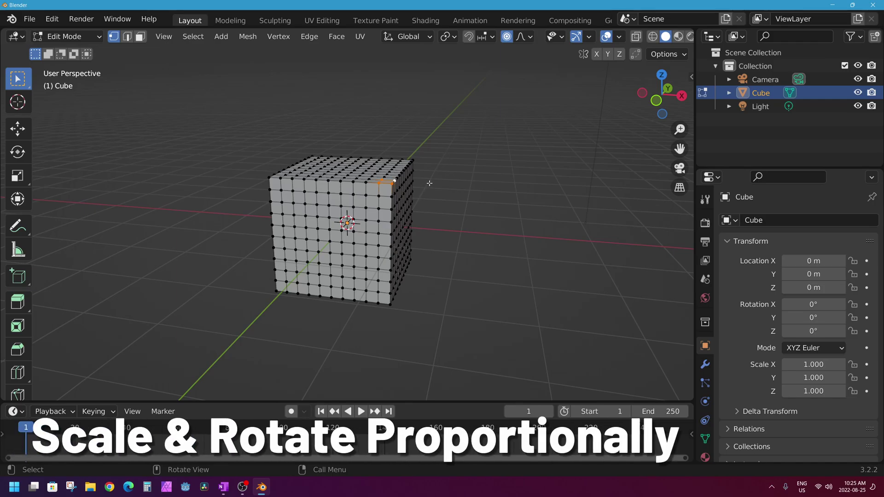
Try scaling the corner vertices by about 1.31 with Smooth falloff and a proportional size of 1.46, and cancel
{"action": "key", "text": "s"}
{"action": "scroll", "coordinate": [430, 183], "scroll_direction": "down", "scroll_amount": 5}
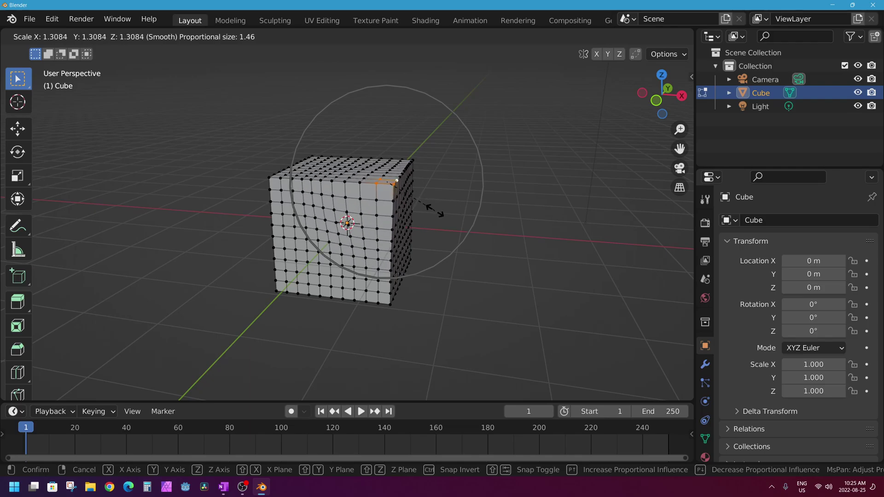
{"action": "key", "text": "Escape"}
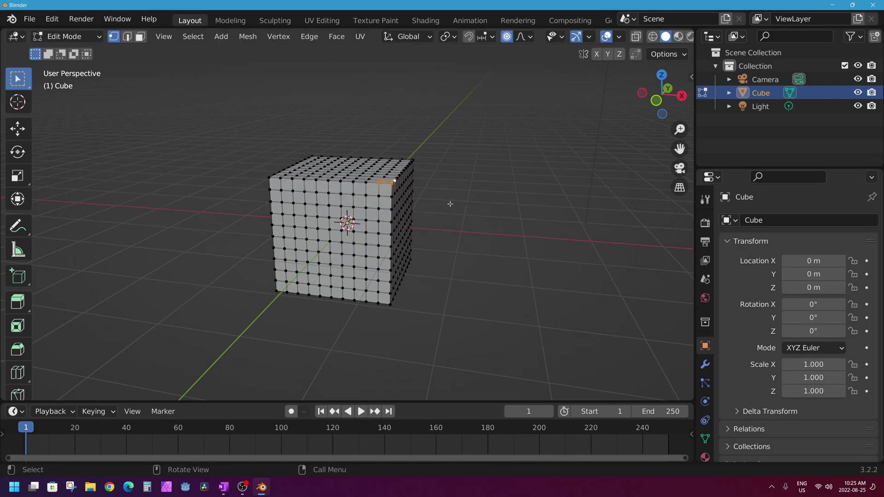
Rotate the corner vertices about -59.9° in the view with Smooth falloff and a proportional size of 1.464
{"action": "key", "text": "r"}
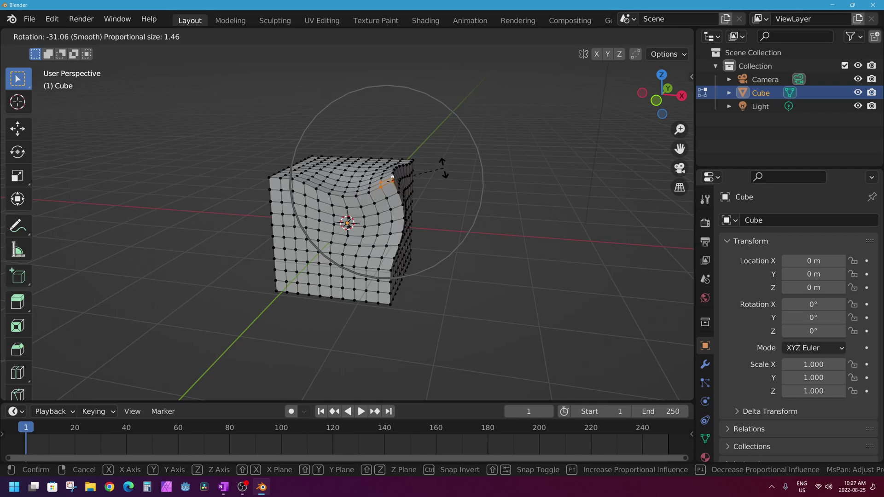
{"action": "left_click", "coordinate": [437, 136]}
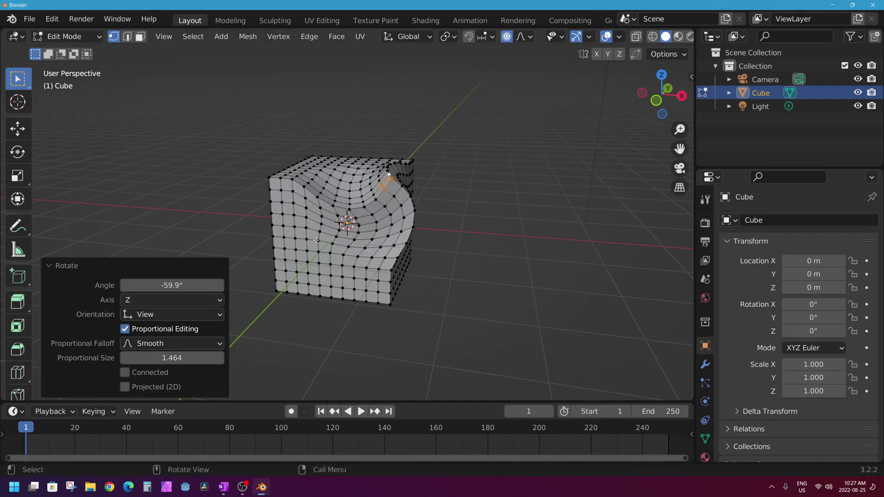
Pull two vertices at the top front-left corner outward about -0.73 m in X and 0.43 m up with a proportional size of 1.464 m
{"action": "left_click", "coordinate": [269, 177]}
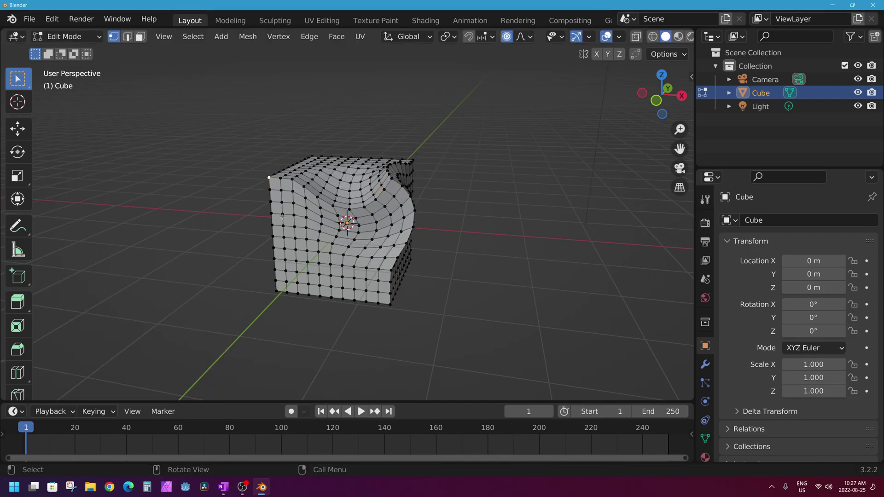
{"action": "left_click", "coordinate": [270, 201], "text": "shift"}
{"action": "key", "text": "g"}
{"action": "scroll", "coordinate": [244, 163], "scroll_direction": "up", "scroll_amount": 5}
{"action": "scroll", "coordinate": [241, 159], "scroll_direction": "down", "scroll_amount": 3}
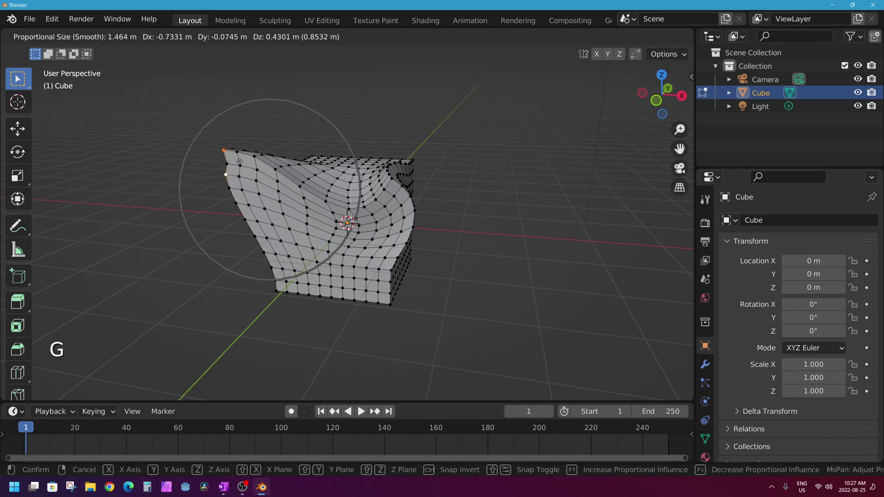
{"action": "left_click", "coordinate": [239, 162]}
Scale two vertices at the cube's top +X/+Y corner by 1.907 with Smooth falloff and a proportional size of 1.464
{"action": "middle_click_drag", "start_coordinate": [468, 190], "coordinate": [400, 185]}
{"action": "left_click", "coordinate": [397, 183]}
{"action": "left_click", "coordinate": [403, 185], "text": "shift"}
{"action": "key", "text": "s"}
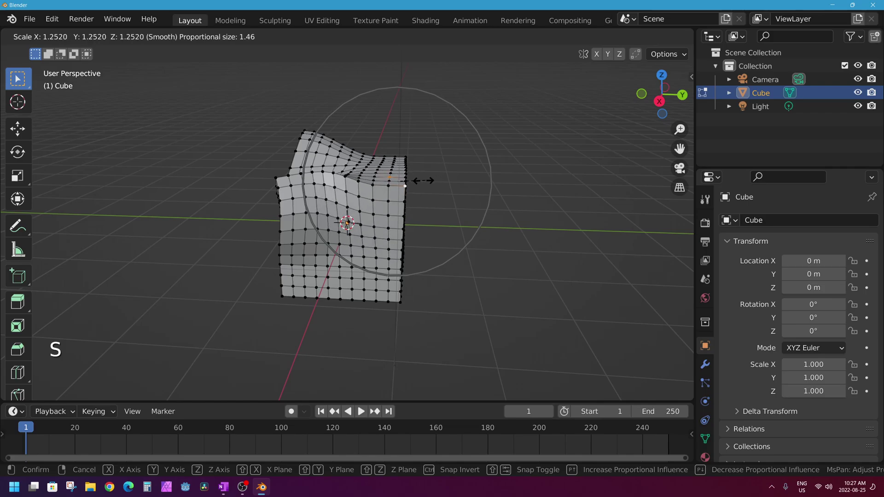
{"action": "left_click", "coordinate": [439, 185]}
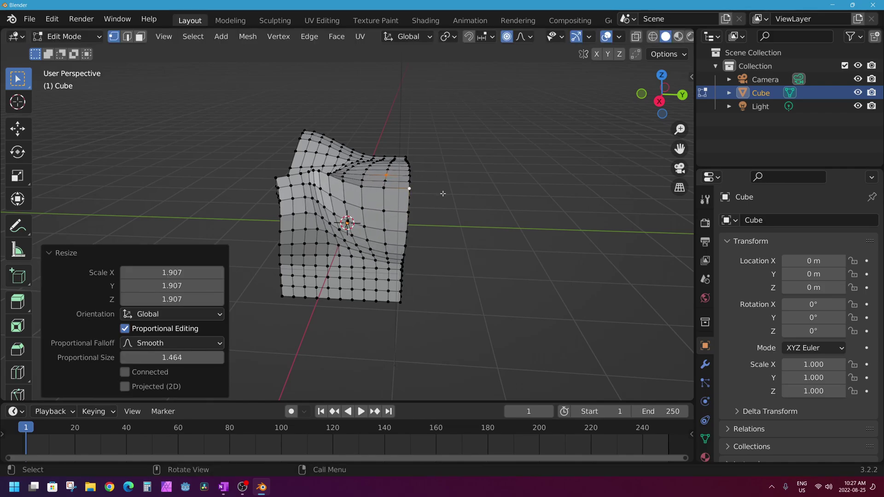
Move the centre vertex of the cube's underside about 0.35 m down along Z with Random falloff and a proportional size of 1.464
{"action": "middle_click_drag", "start_coordinate": [480, 176], "coordinate": [435, 160]}
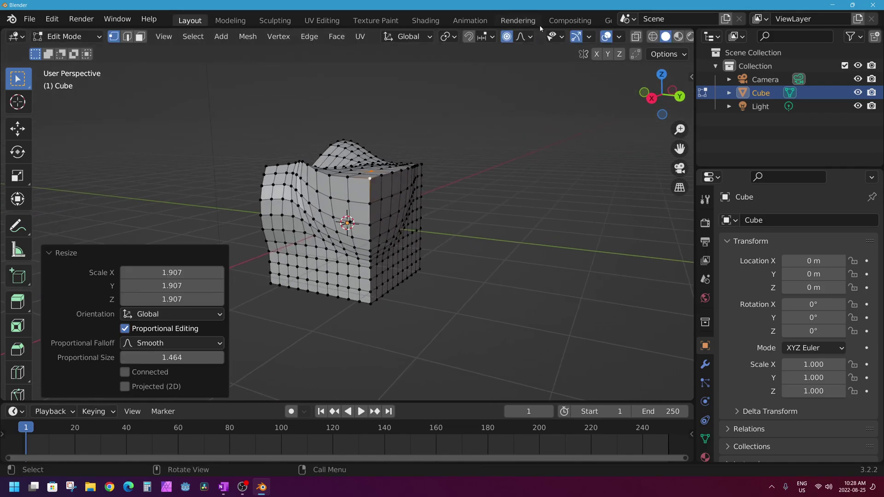
{"action": "left_click", "coordinate": [529, 39]}
{"action": "middle_click_drag", "start_coordinate": [607, 241], "coordinate": [476, 125]}
{"action": "left_click", "coordinate": [348, 254]}
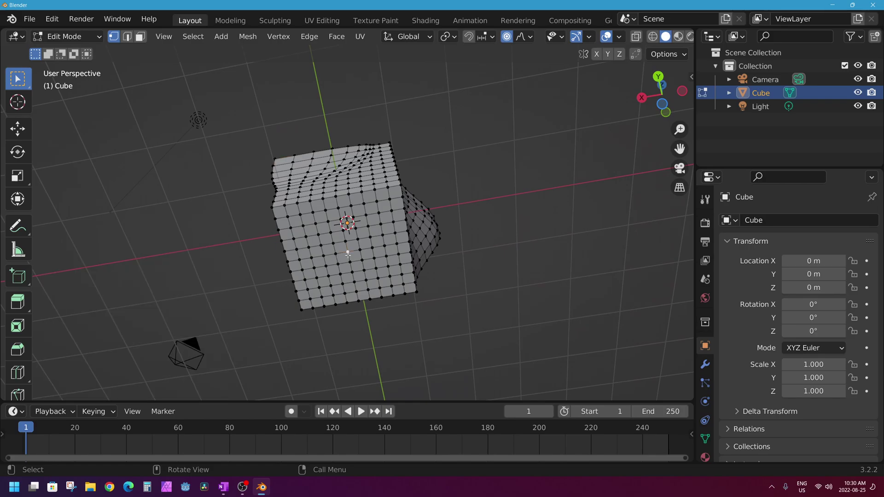
{"action": "middle_click_drag", "start_coordinate": [351, 221], "coordinate": [365, 287]}
{"action": "key", "text": "g"}
{"action": "key", "text": "z"}
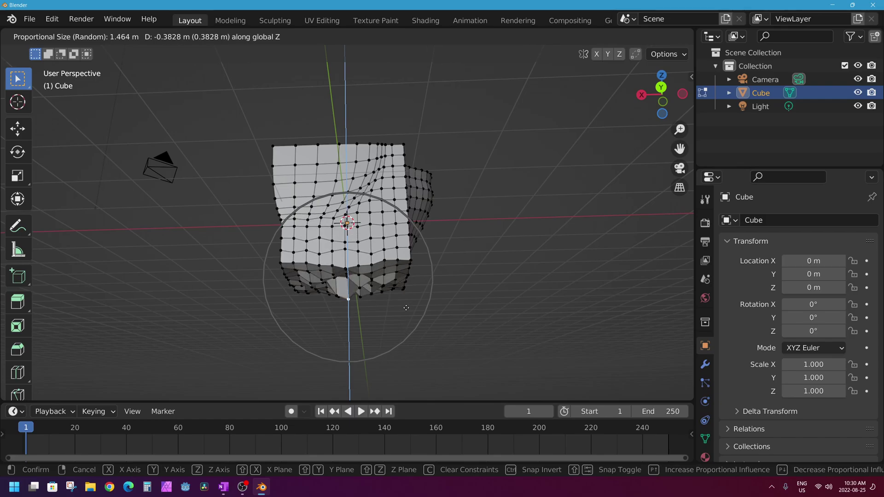
{"action": "left_click", "coordinate": [406, 307]}
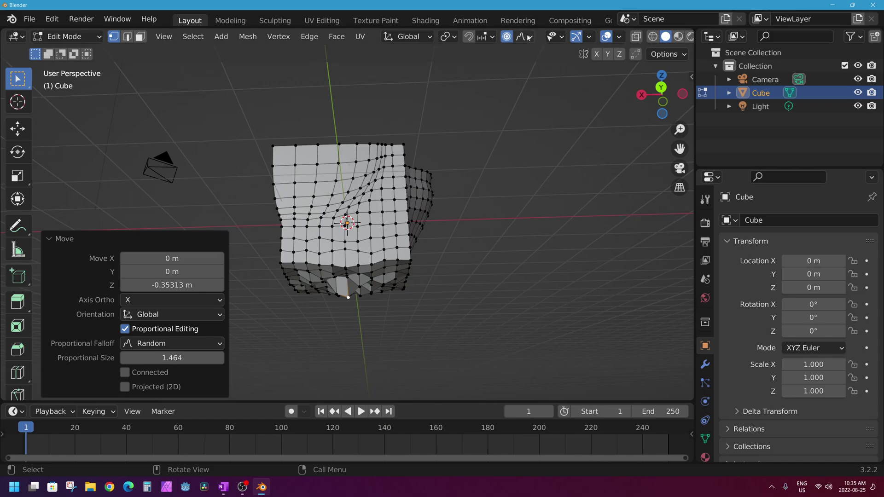
Check the proportional falloff options and collapse the settings of the last Move operation
{"action": "left_click", "coordinate": [529, 37]}
{"action": "left_click", "coordinate": [58, 239]}
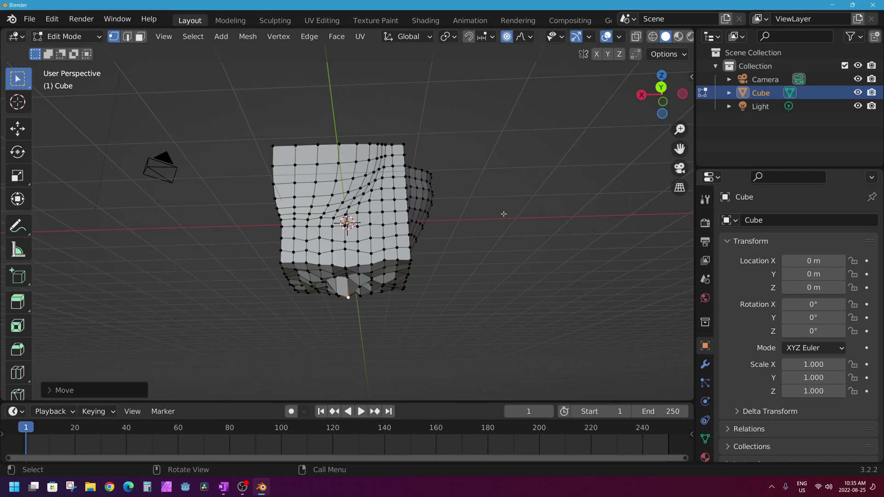
Undo the earlier proportional edits step by step until the cube is undeformed
{"action": "key", "text": "ctrl+z"}
{"action": "key", "text": "ctrl+z"}
{"action": "key", "text": "ctrl+z"}
{"action": "key", "text": "ctrl+z"}
{"action": "key", "text": "ctrl+z"}
{"action": "middle_click_drag", "start_coordinate": [410, 206], "coordinate": [289, 272]}
{"action": "key", "text": "ctrl+z"}
{"action": "key", "text": "ctrl+z"}
{"action": "key", "text": "ctrl+z"}
{"action": "key", "text": "ctrl+z"}
{"action": "middle_click_drag", "start_coordinate": [414, 246], "coordinate": [483, 224]}
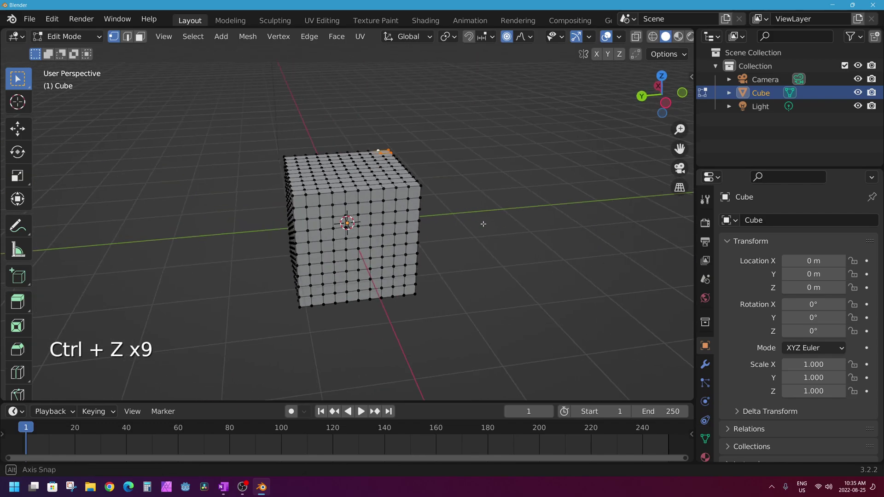
Enable Projected from View for proportional editing and set the falloff to Smooth
{"action": "left_click", "coordinate": [530, 38]}
{"action": "left_click", "coordinate": [479, 77]}
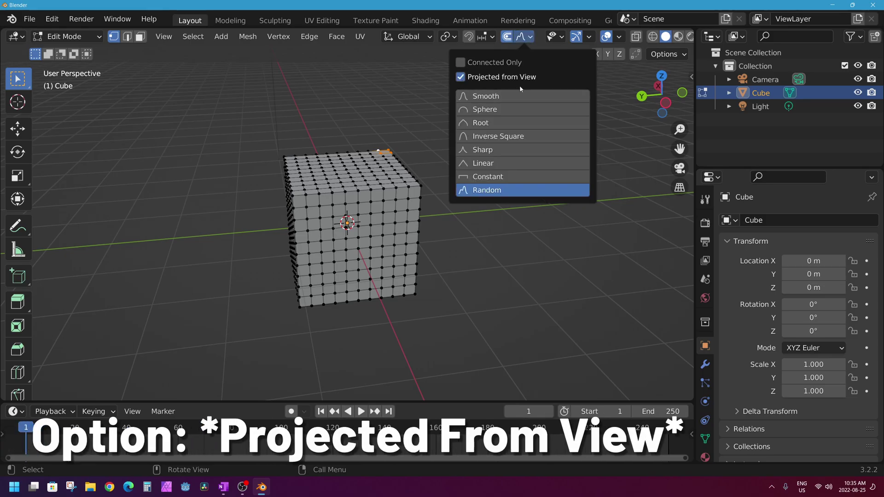
{"action": "left_click", "coordinate": [501, 96]}
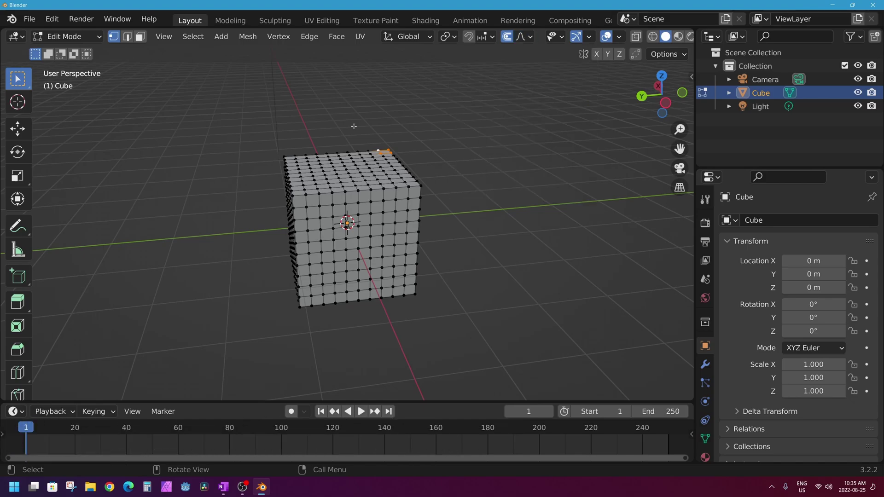
Select only the centre vertex of the cube's top face and try a free proportional move with a size of 1.464 m
{"action": "key", "text": "alt+a"}
{"action": "left_click", "coordinate": [346, 171]}
{"action": "key", "text": "g"}
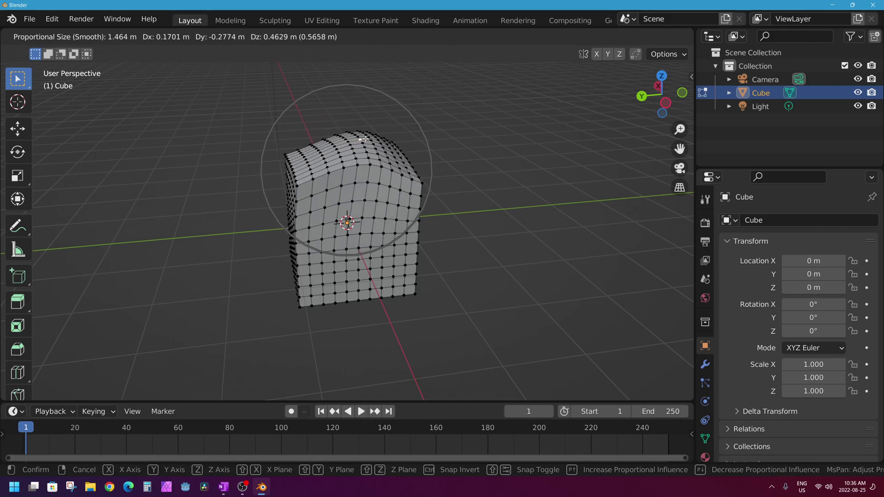
{"action": "key", "text": "Escape"}
{"action": "left_click", "coordinate": [528, 37]}
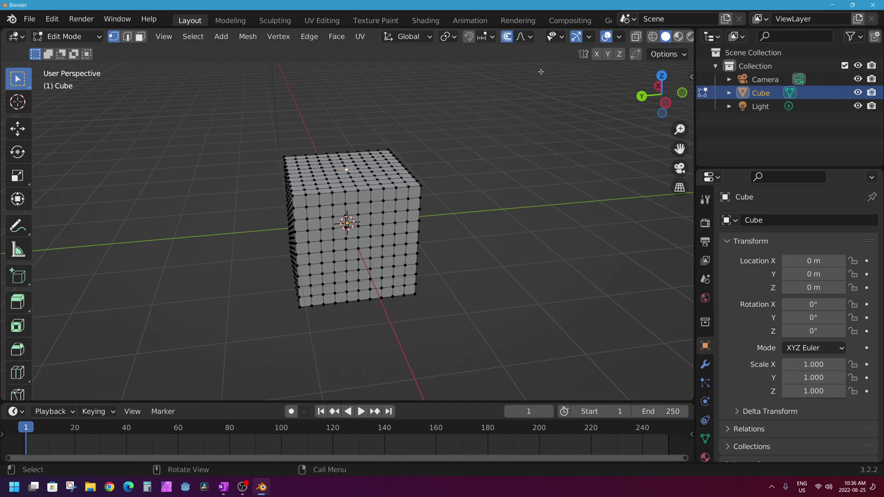
{"action": "left_click", "coordinate": [529, 39]}
Examine the cube from the front, right and top, and compare perspective with orthographic projection
{"action": "key", "text": "KP_1"}
{"action": "key", "text": "KP_3"}
{"action": "key", "text": "KP_7"}
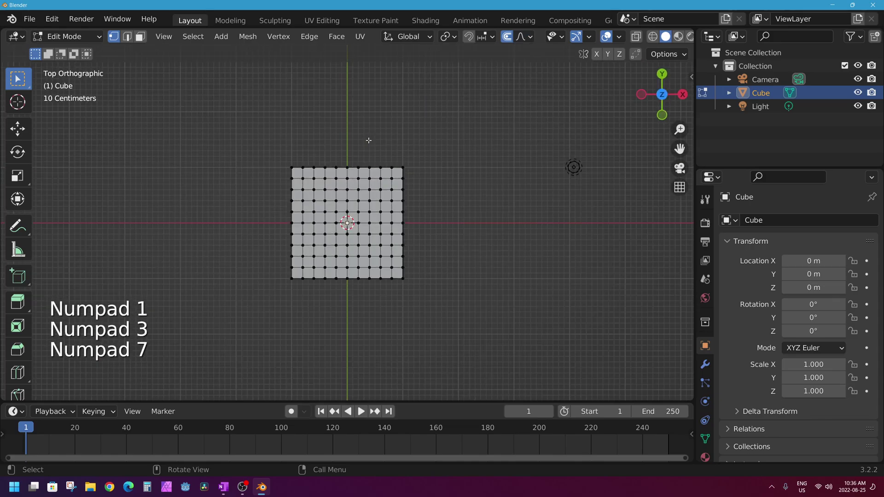
{"action": "key", "text": "KP_1"}
{"action": "key", "text": "KP_3"}
{"action": "key", "text": "KP_7"}
{"action": "middle_click_drag", "start_coordinate": [362, 134], "coordinate": [453, 166]}
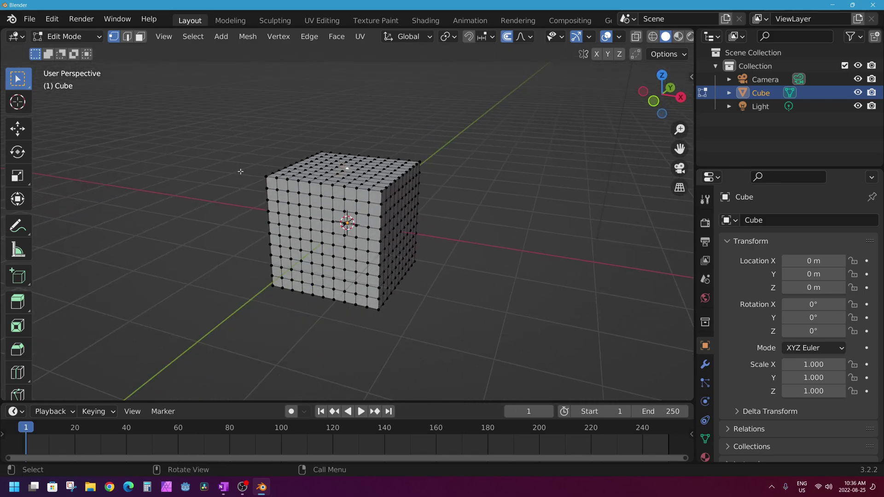
{"action": "left_click", "coordinate": [679, 188]}
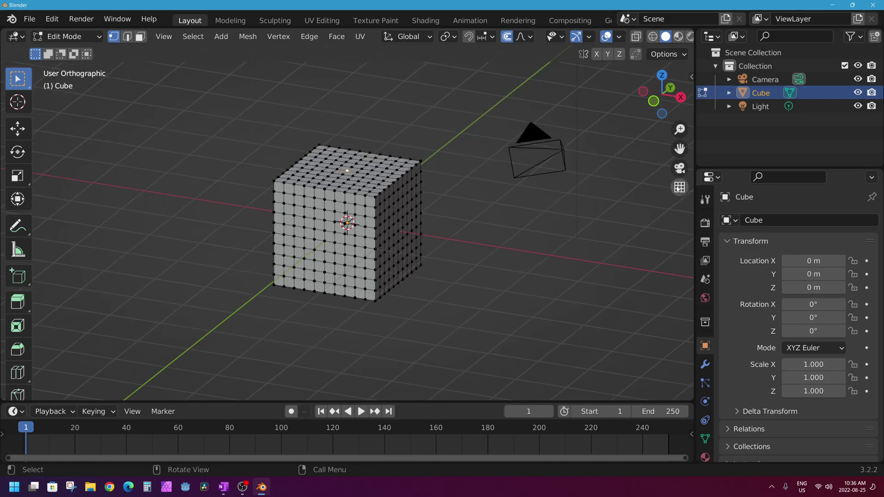
{"action": "left_click", "coordinate": [652, 102]}
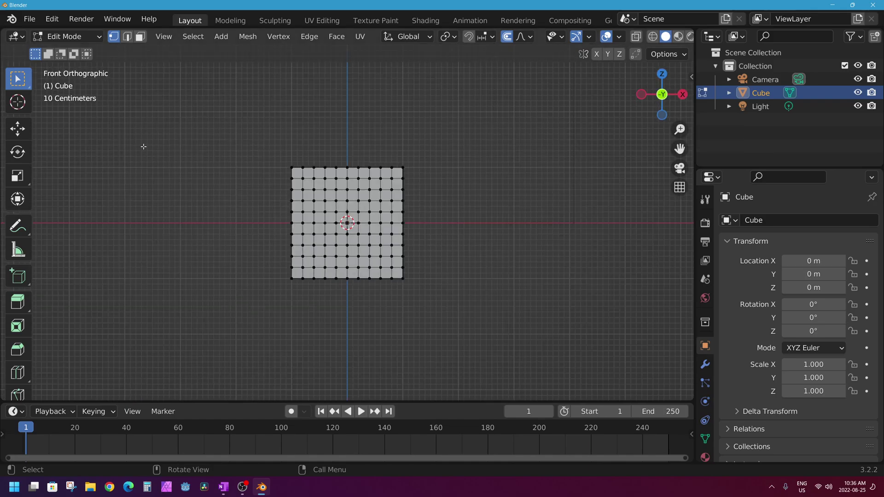
{"action": "middle_click_drag", "start_coordinate": [352, 156], "coordinate": [352, 159]}
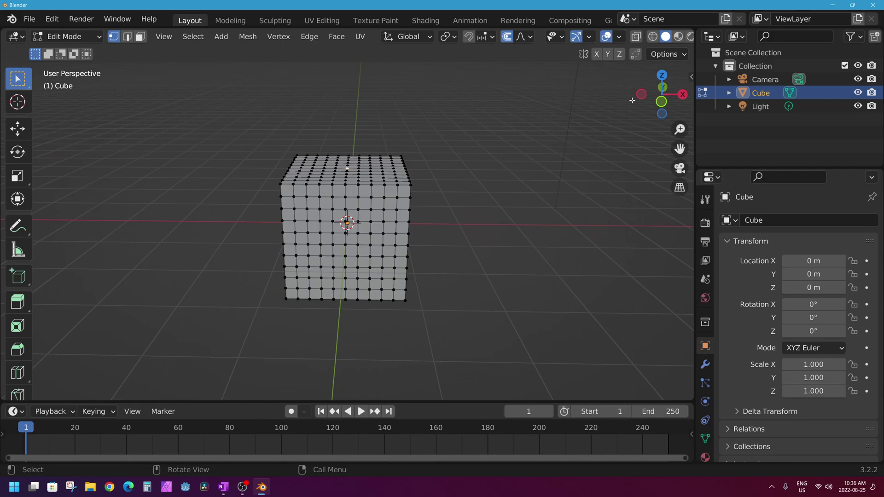
From the front view, move the top face's centre vertex about 0.56 m up along Z with a proportional size of 1 m
{"action": "left_click", "coordinate": [661, 102]}
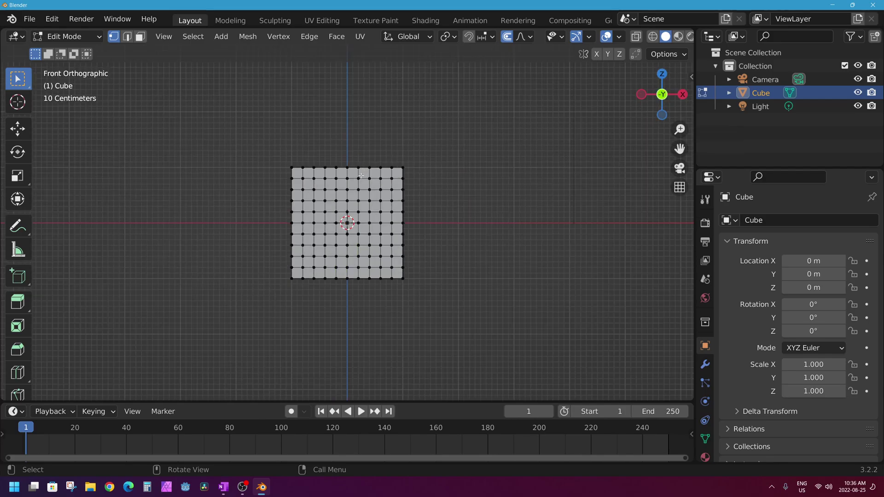
{"action": "key", "text": "g"}
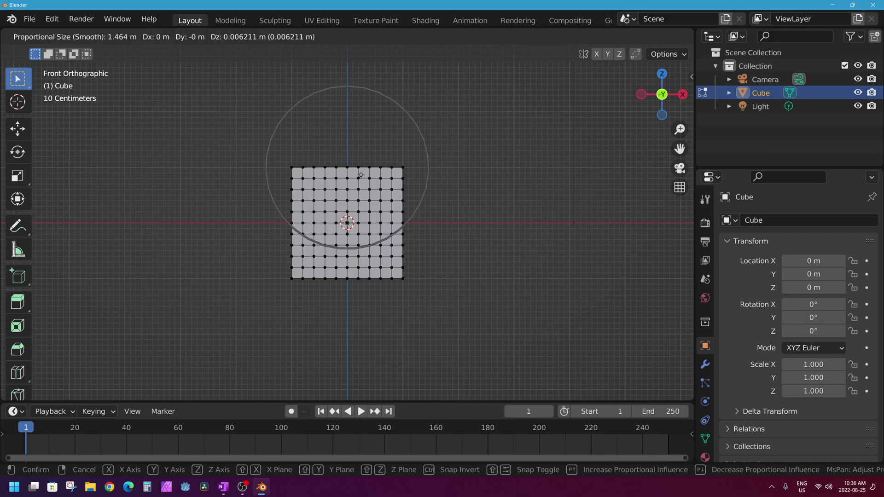
{"action": "scroll", "coordinate": [360, 175], "scroll_direction": "up", "scroll_amount": 3}
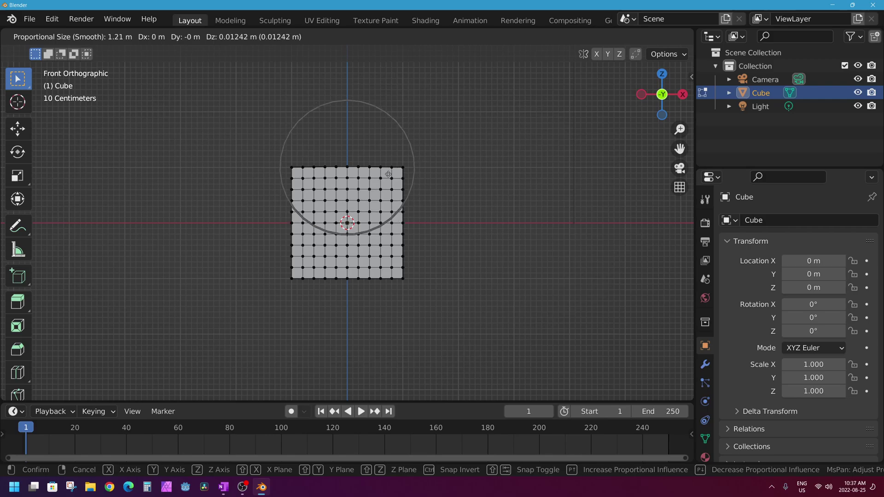
{"action": "scroll", "coordinate": [388, 175], "scroll_direction": "up", "scroll_amount": 1}
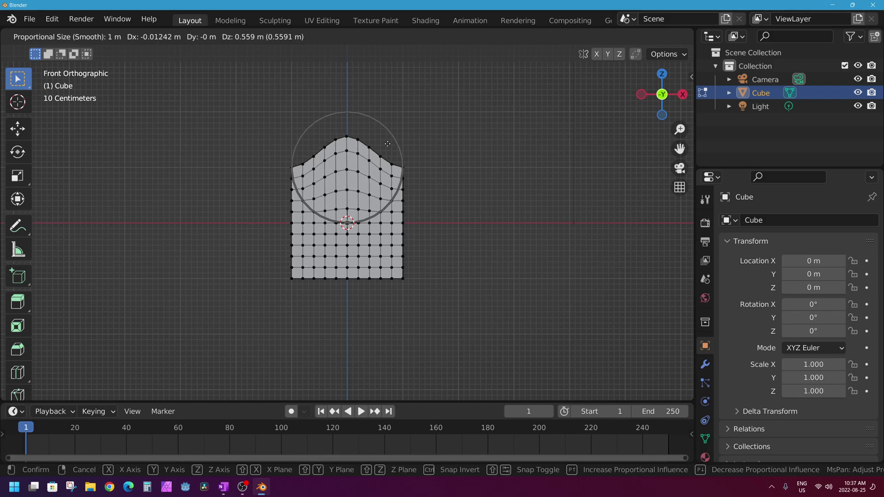
{"action": "left_click", "coordinate": [387, 143]}
{"action": "middle_click_drag", "start_coordinate": [282, 137], "coordinate": [396, 133]}
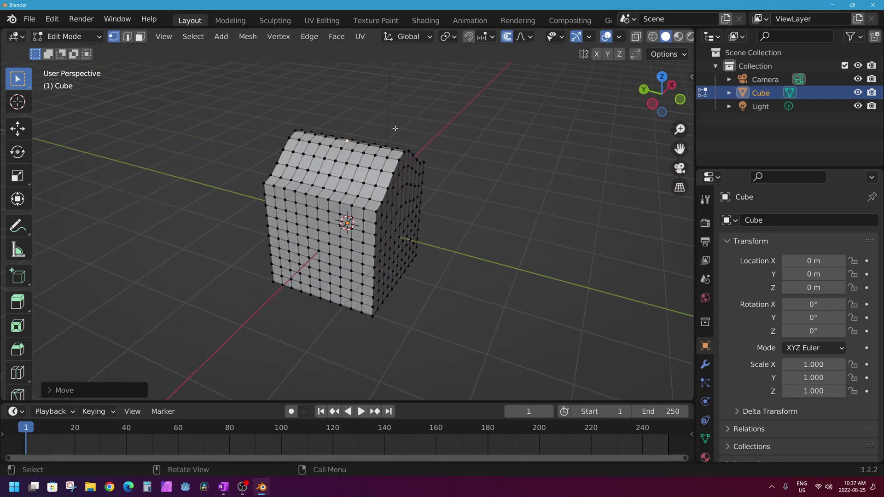
{"action": "middle_click_drag", "start_coordinate": [457, 189], "coordinate": [426, 154]}
{"action": "middle_click_drag", "start_coordinate": [283, 131], "coordinate": [363, 117]}
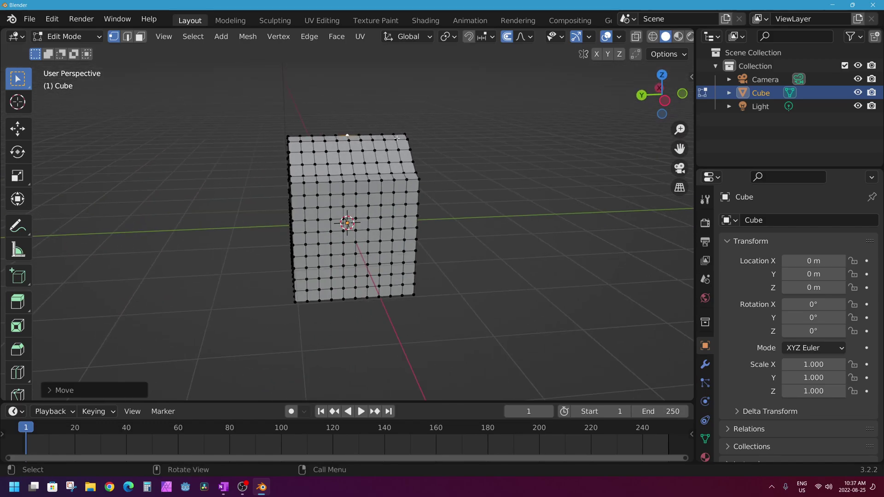
Select the centre vertex of the cube's -X side and pull it outward from the front view with a 1 m proportional size
{"action": "middle_click_drag", "start_coordinate": [469, 192], "coordinate": [297, 230]}
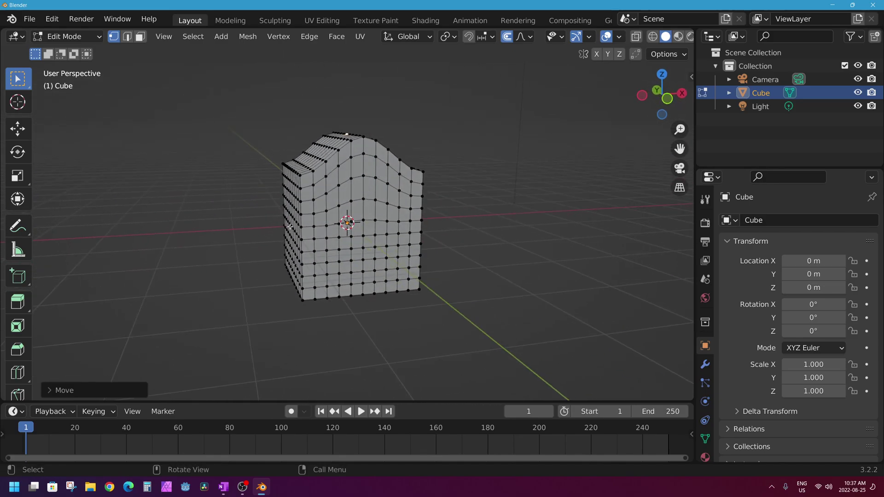
{"action": "left_click", "coordinate": [290, 226]}
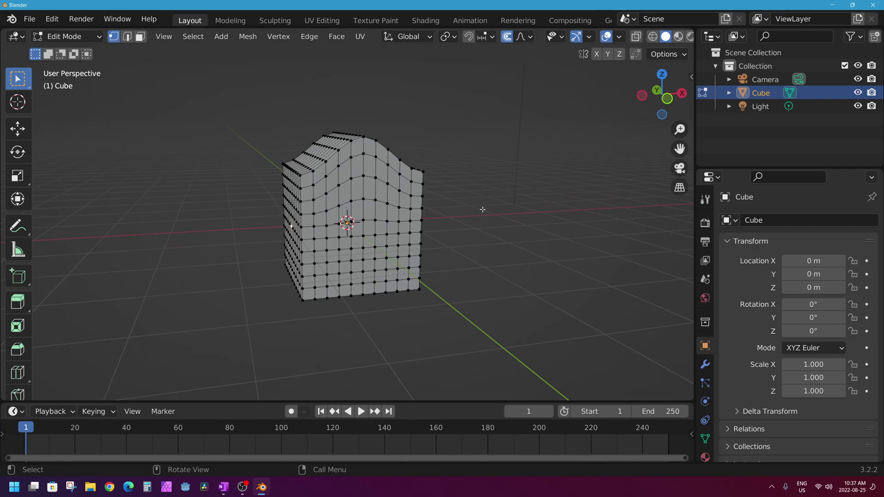
{"action": "key", "text": "KP_1"}
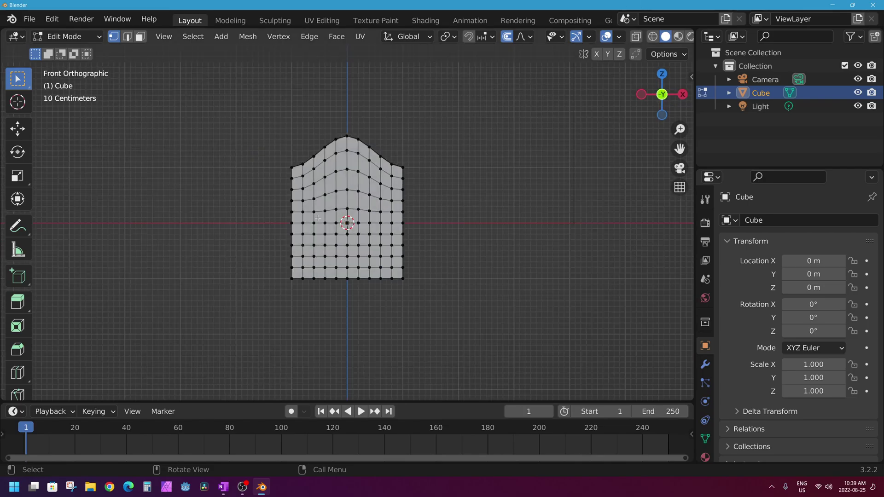
{"action": "key", "text": "g"}
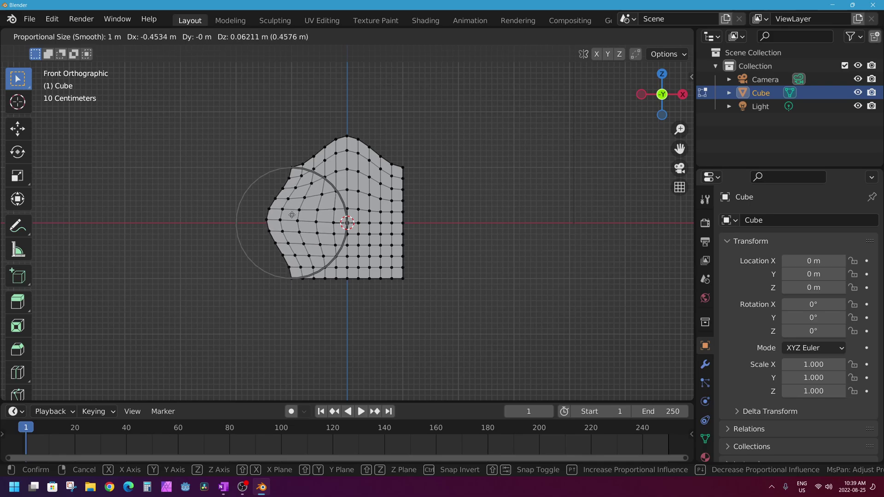
{"action": "left_click", "coordinate": [292, 215]}
{"action": "middle_click_drag", "start_coordinate": [175, 256], "coordinate": [359, 243]}
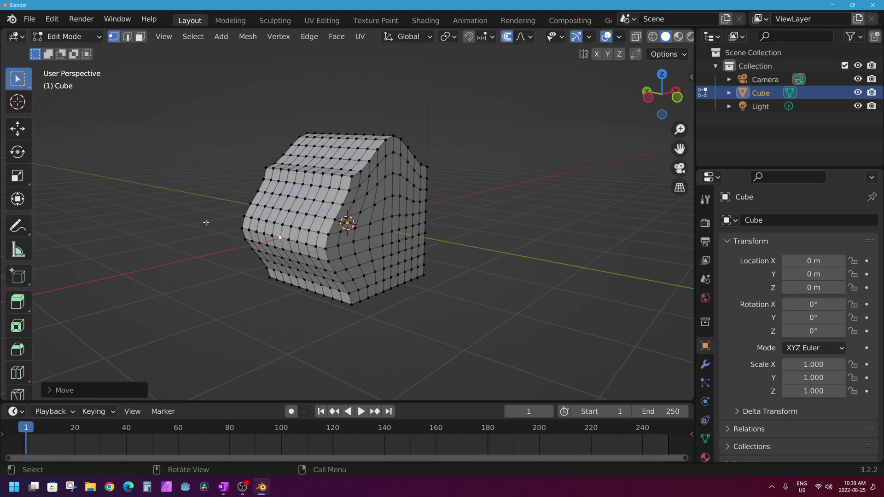
Try another slight proportional move of the -X side vertex from the front view and check the Projected from View option
{"action": "key", "text": "KP_1"}
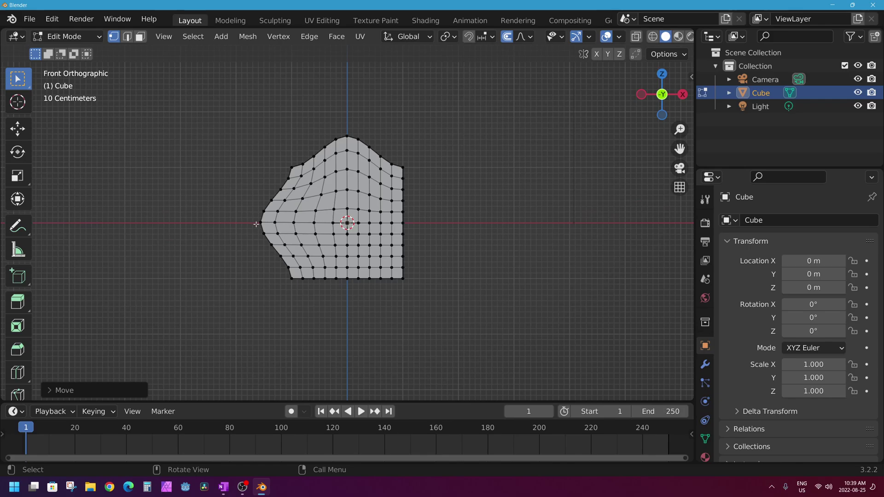
{"action": "key", "text": "g"}
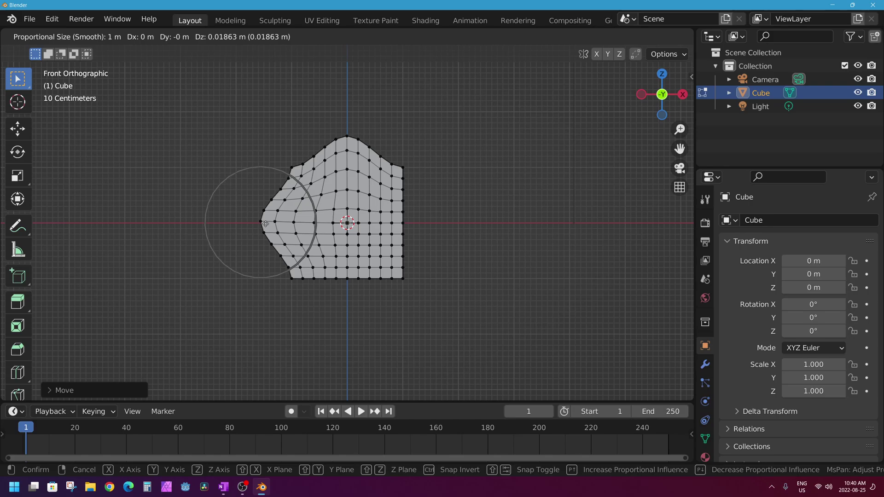
{"action": "left_click", "coordinate": [265, 224]}
{"action": "middle_click_drag", "start_coordinate": [221, 221], "coordinate": [479, 233]}
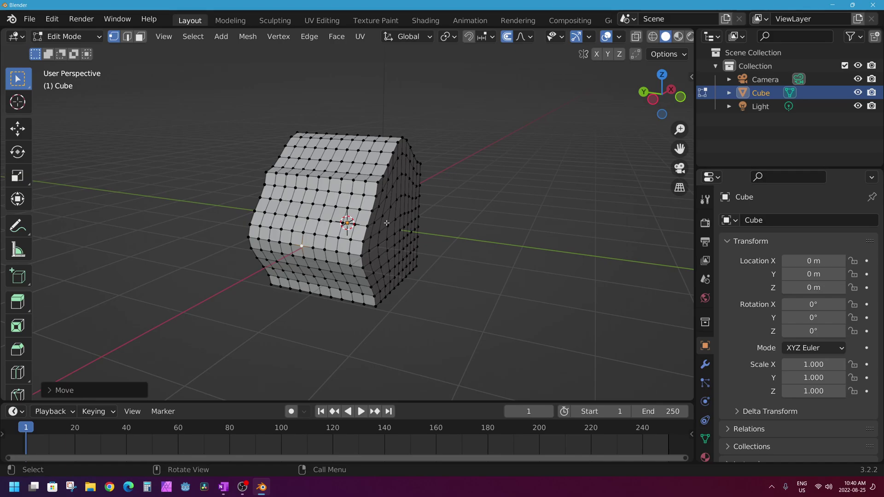
{"action": "left_click", "coordinate": [523, 37]}
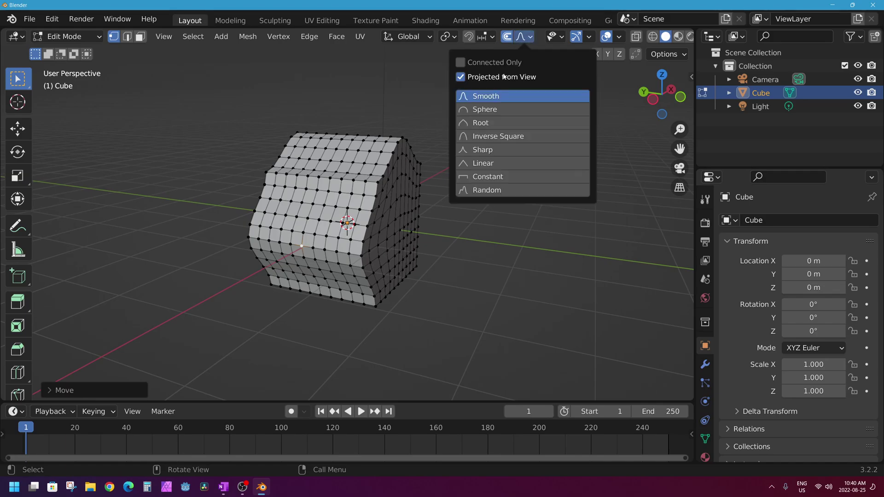
{"action": "left_click", "coordinate": [399, 130]}
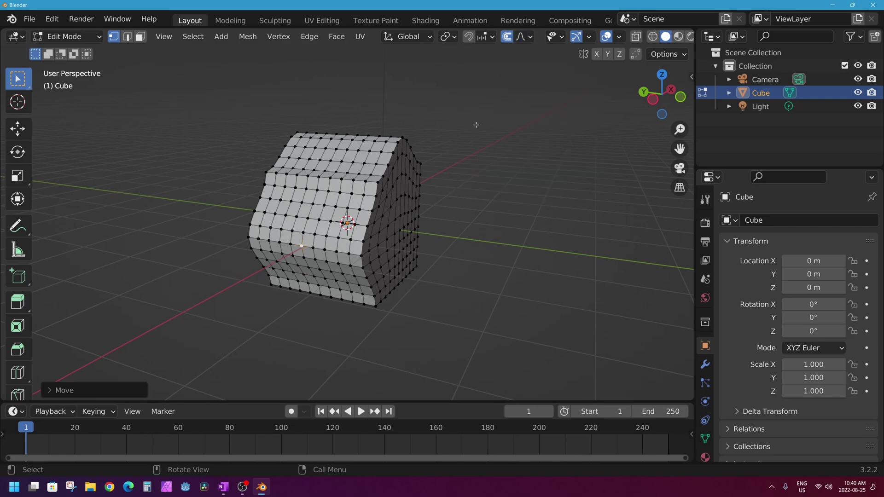
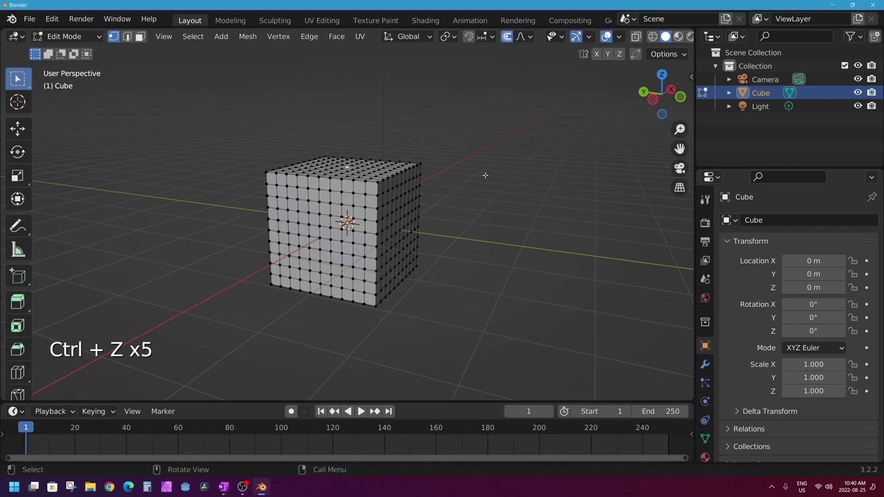
Switch to face selection and activate the Select Circle tool for the cube's -Y side
{"action": "middle_click_drag", "start_coordinate": [407, 192], "coordinate": [353, 188]}
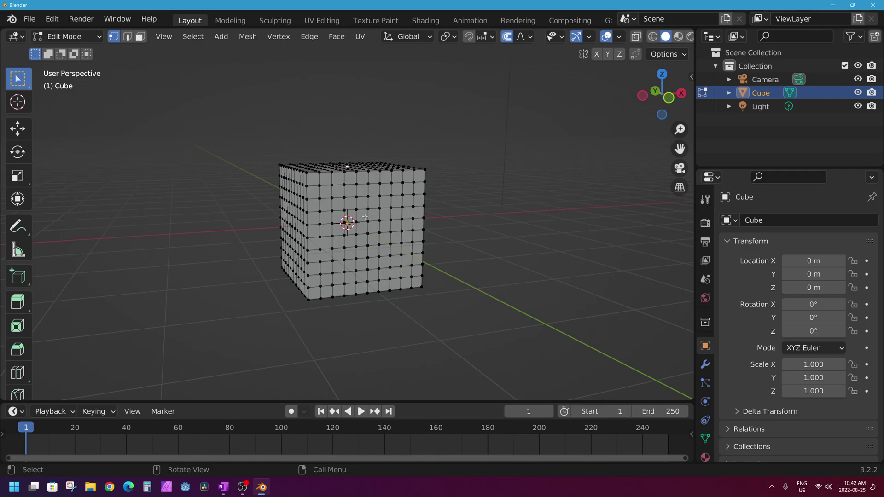
{"action": "middle_click_drag", "start_coordinate": [356, 201], "coordinate": [370, 202]}
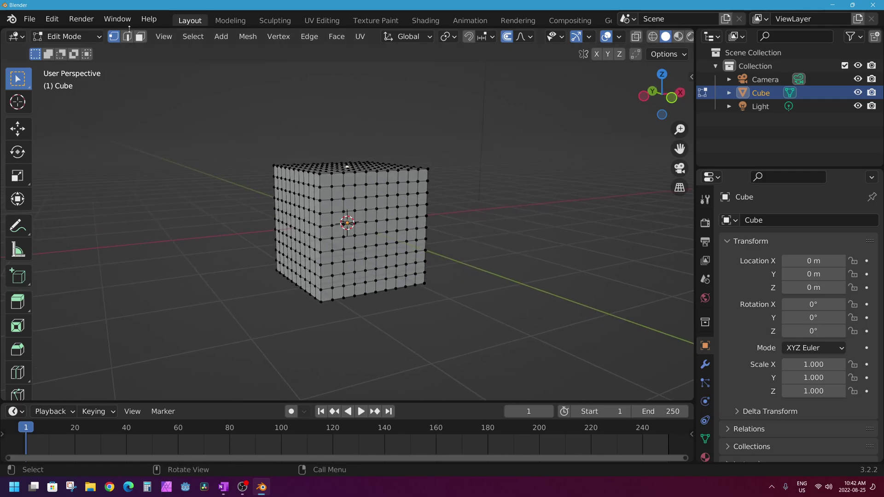
{"action": "left_click", "coordinate": [141, 37]}
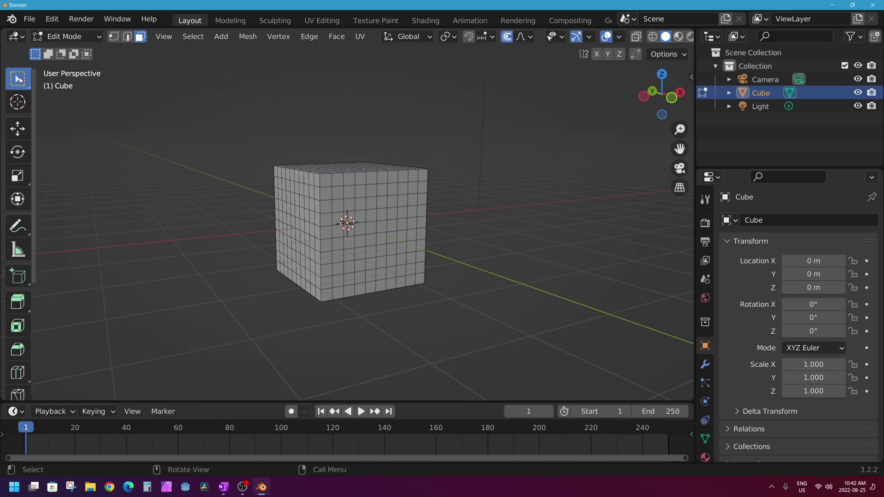
{"action": "left_click_drag", "start_coordinate": [19, 79], "coordinate": [69, 136]}
{"action": "scroll", "coordinate": [372, 207], "scroll_direction": "up", "scroll_amount": 2}
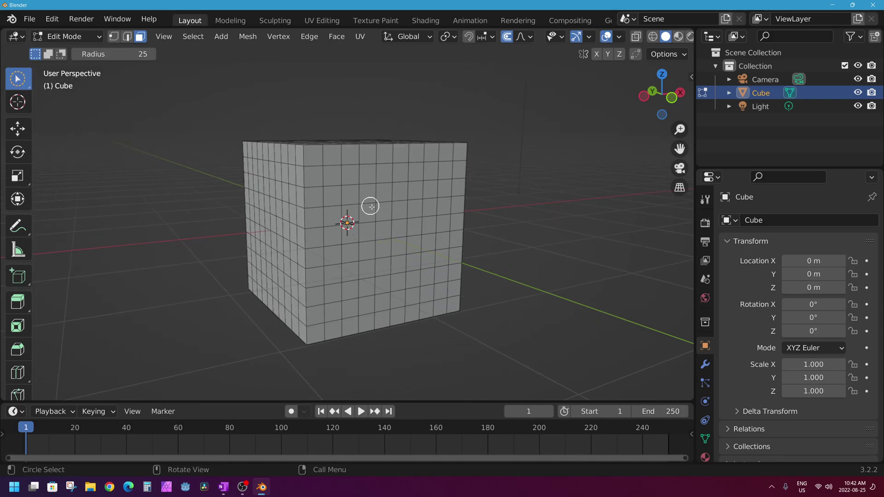
Select two 2×2 face groups as eyes and a two-row band of faces as a mouth on the cube's -Y side
{"action": "left_click_drag", "start_coordinate": [357, 197], "coordinate": [361, 212]}
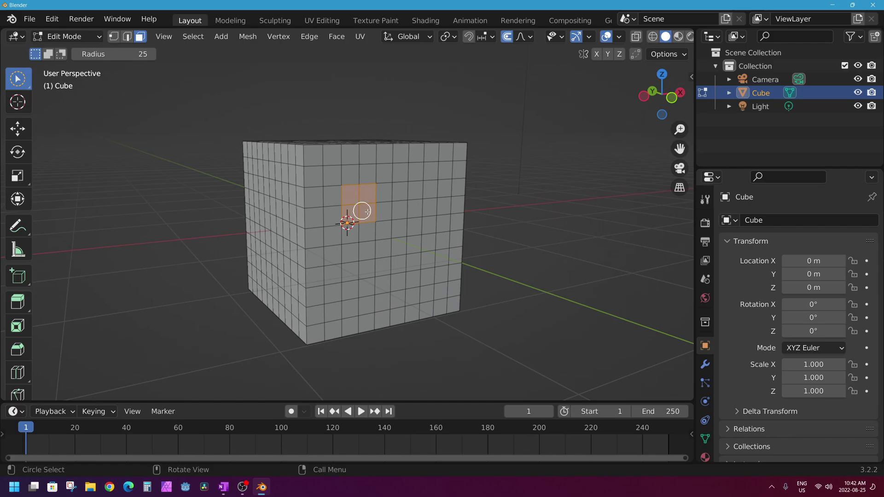
{"action": "left_click", "coordinate": [422, 198], "text": "shift"}
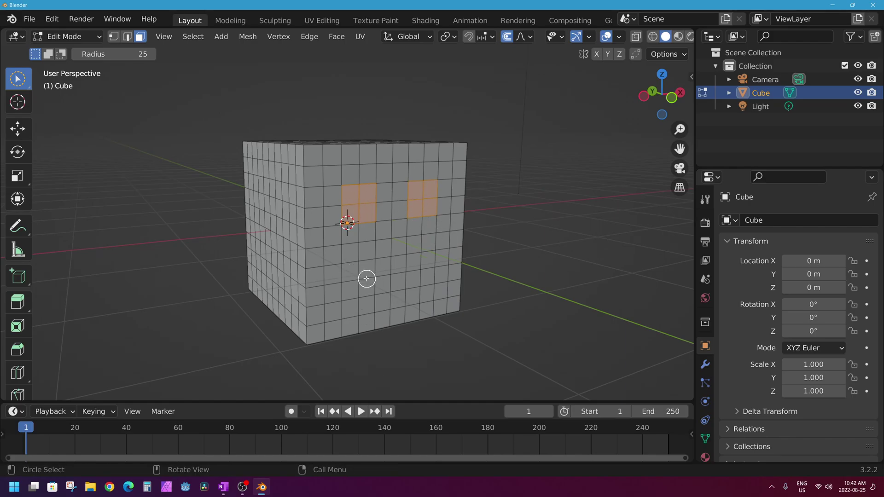
{"action": "mouse_move", "coordinate": [367, 278]}
{"action": "left_mouse_down", "text": "shift"}
{"action": "mouse_move", "coordinate": [351, 276]}
{"action": "mouse_move", "coordinate": [425, 272]}
{"action": "left_mouse_up", "text": "shift"}
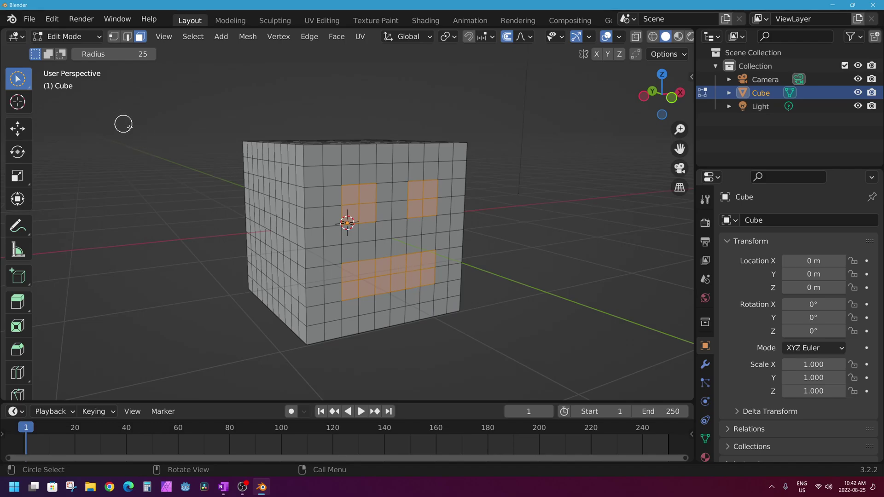
Change the selection tool to Select Box and extrude the eye and mouth faces about 0.13 m inward
{"action": "left_click", "coordinate": [18, 79]}
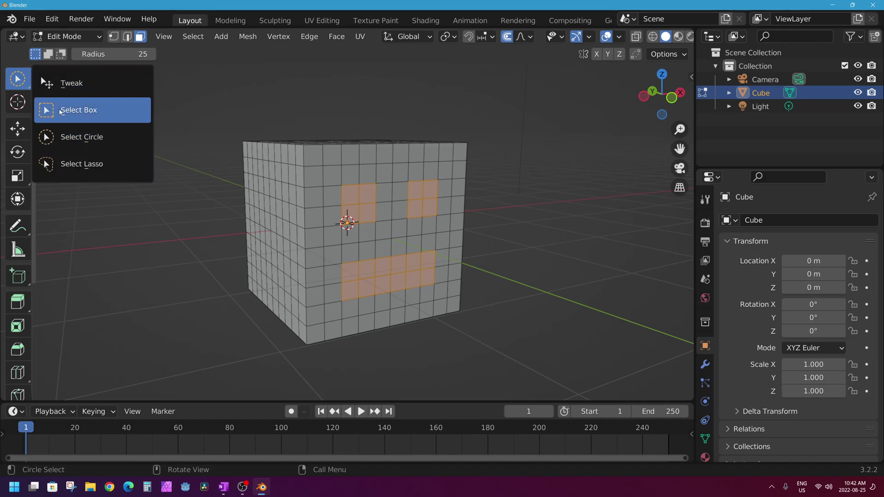
{"action": "left_click", "coordinate": [61, 111]}
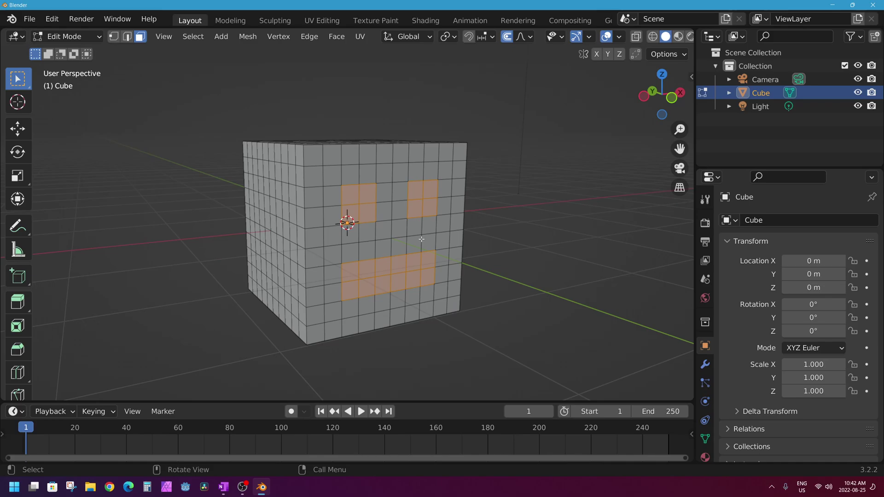
{"action": "key", "text": "e"}
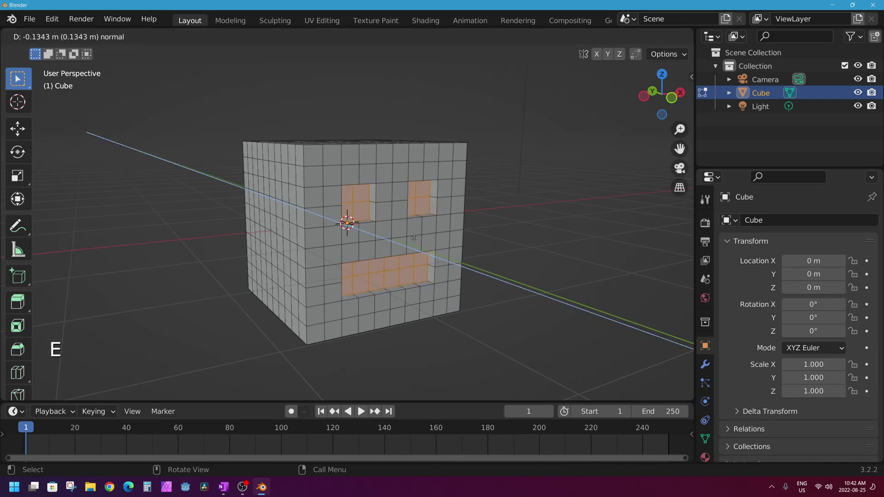
{"action": "left_click", "coordinate": [414, 238]}
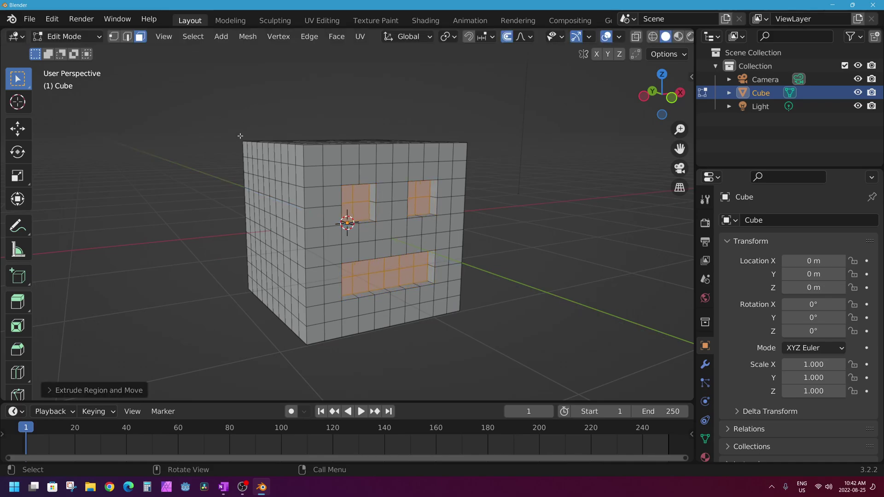
Deselect the recessed faces of both eyes so only the mouth faces are selected
{"action": "middle_click_drag", "start_coordinate": [241, 136], "coordinate": [311, 199]}
{"action": "left_click", "coordinate": [307, 187], "text": "shift"}
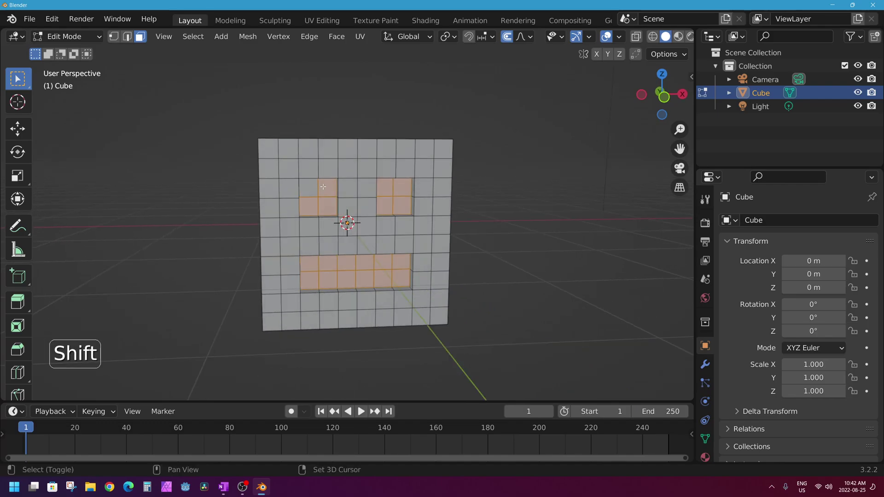
{"action": "left_click", "coordinate": [327, 187], "text": "shift"}
{"action": "left_click", "coordinate": [328, 206], "text": "shift"}
{"action": "left_click", "coordinate": [309, 206], "text": "shift"}
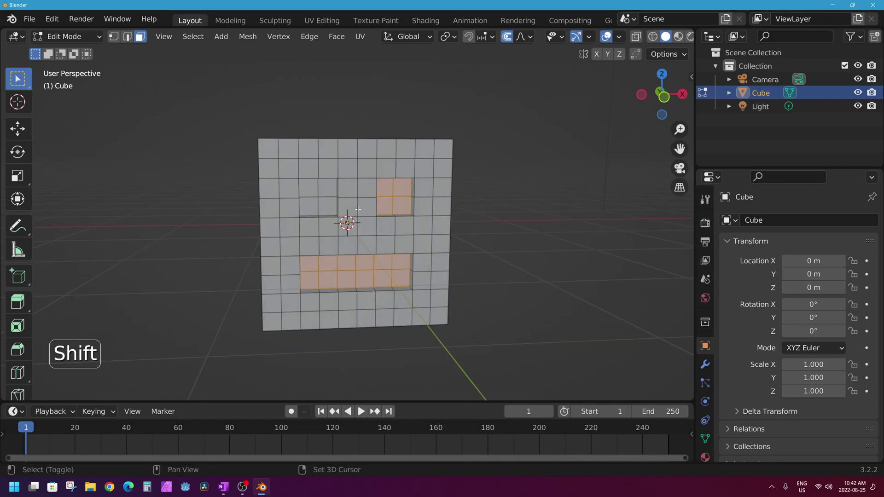
{"action": "left_click", "coordinate": [403, 188], "text": "shift"}
{"action": "left_click", "coordinate": [403, 206], "text": "shift"}
{"action": "left_click", "coordinate": [385, 206], "text": "shift"}
{"action": "middle_click_drag", "start_coordinate": [385, 206], "coordinate": [407, 242]}
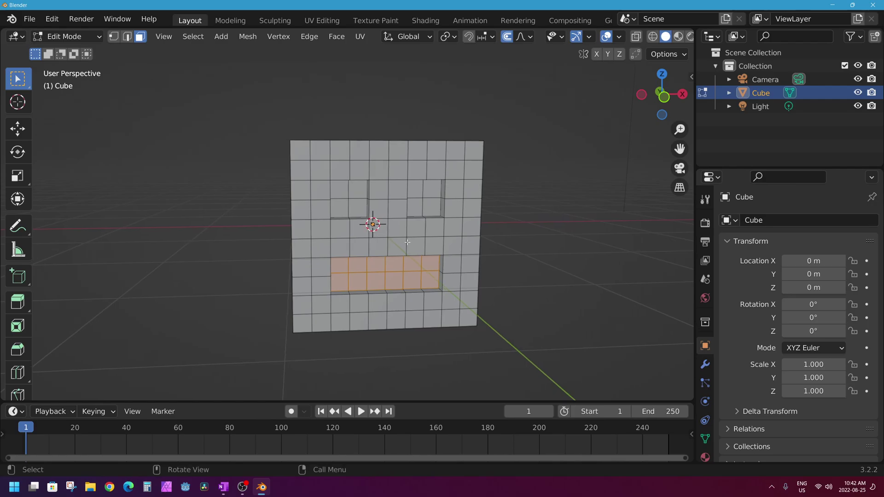
Extrude the mouth faces about 0.87 m deeper into the cube
{"action": "key", "text": "e"}
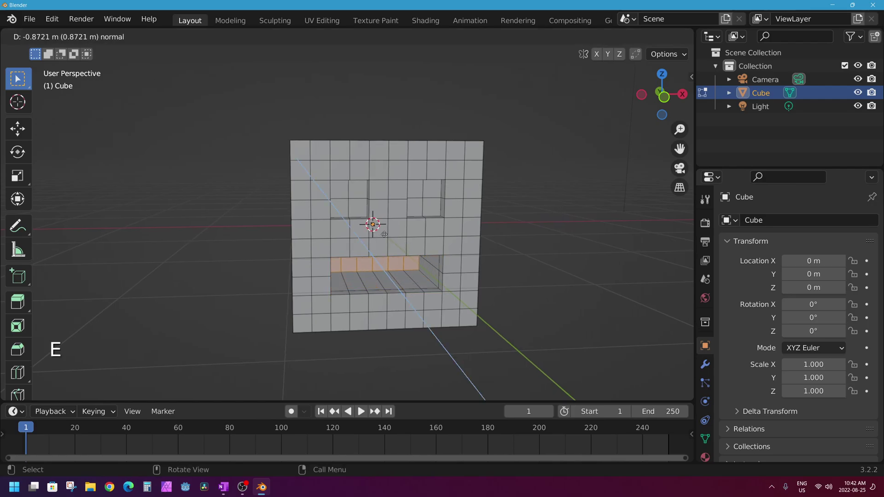
{"action": "left_click", "coordinate": [383, 236]}
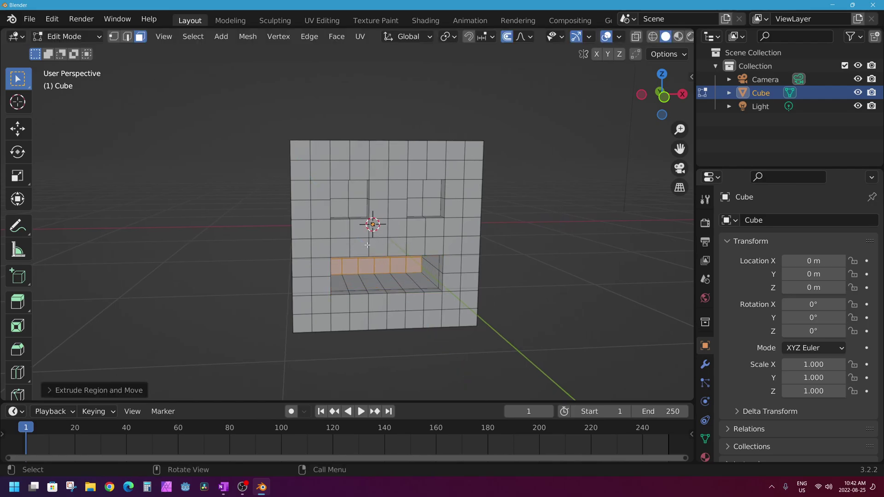
{"action": "middle_click_drag", "start_coordinate": [383, 236], "coordinate": [316, 255]}
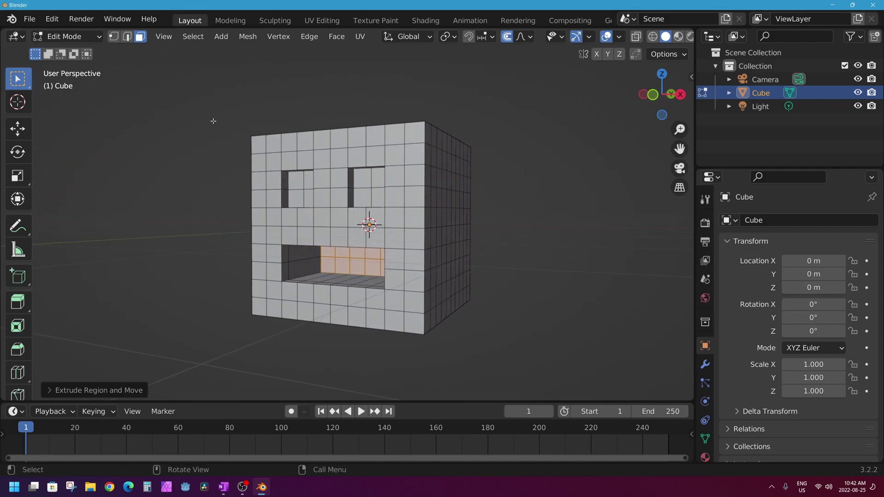
Switch to edge selection and select the two middle edges of the mouth's front lower lip
{"action": "left_click", "coordinate": [128, 38]}
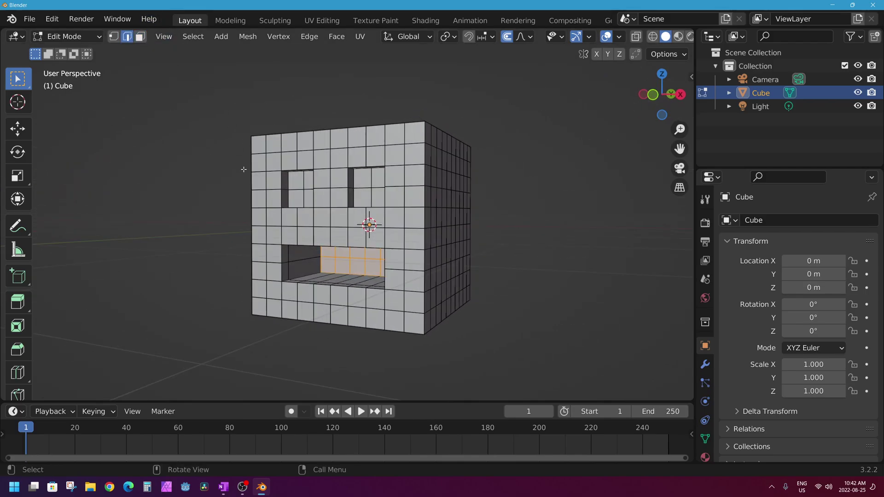
{"action": "left_click", "coordinate": [338, 285]}
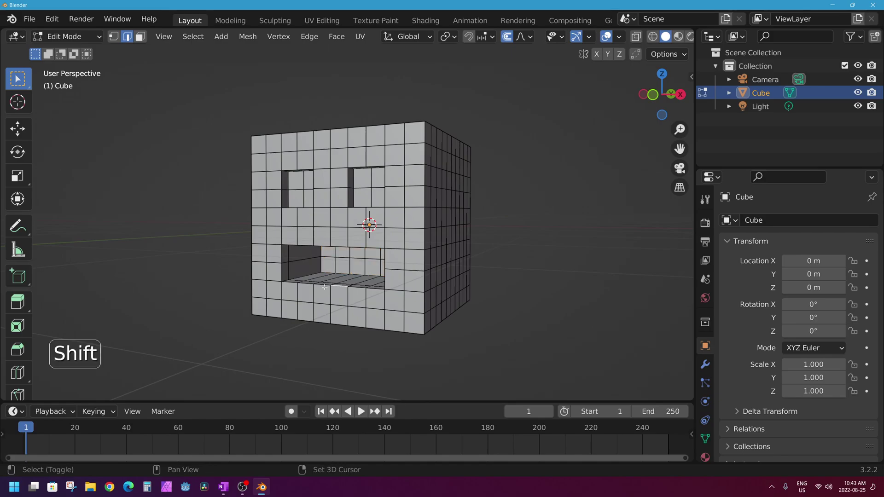
{"action": "middle_click_drag", "start_coordinate": [319, 290], "coordinate": [333, 289]}
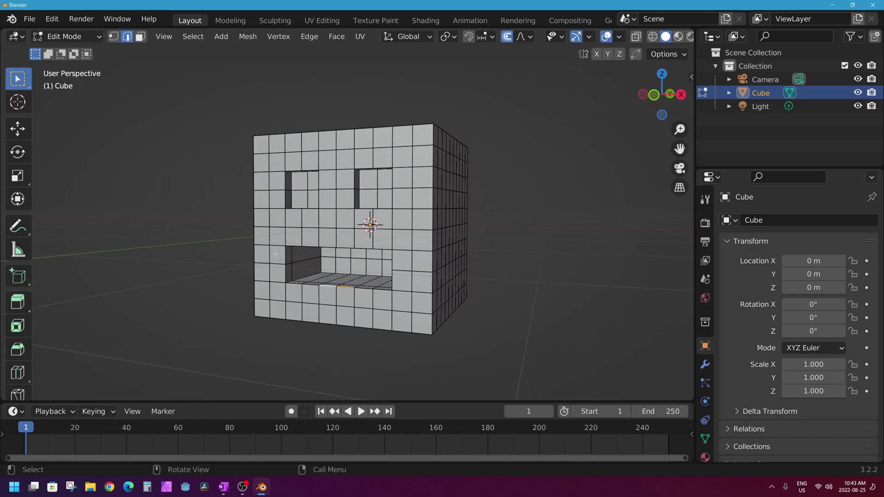
Turn off Projected from View and try moving the lower lip edges with a 1 m proportional size
{"action": "left_click", "coordinate": [521, 40]}
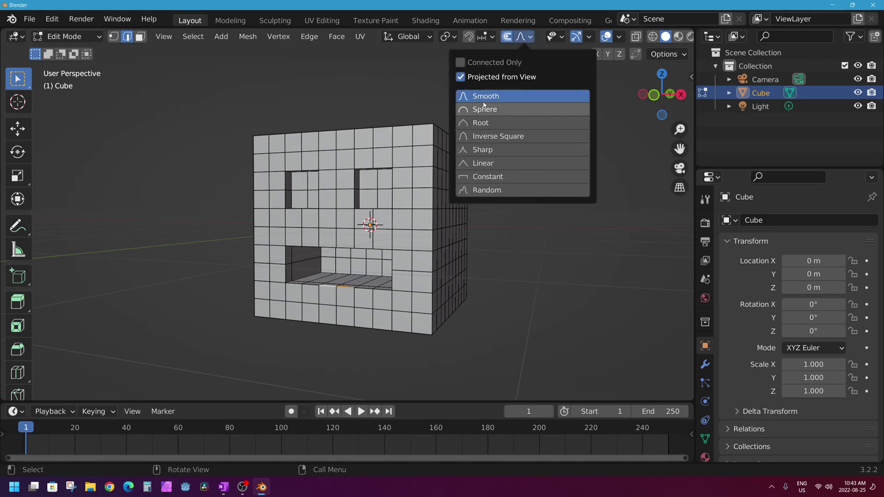
{"action": "left_click", "coordinate": [461, 77]}
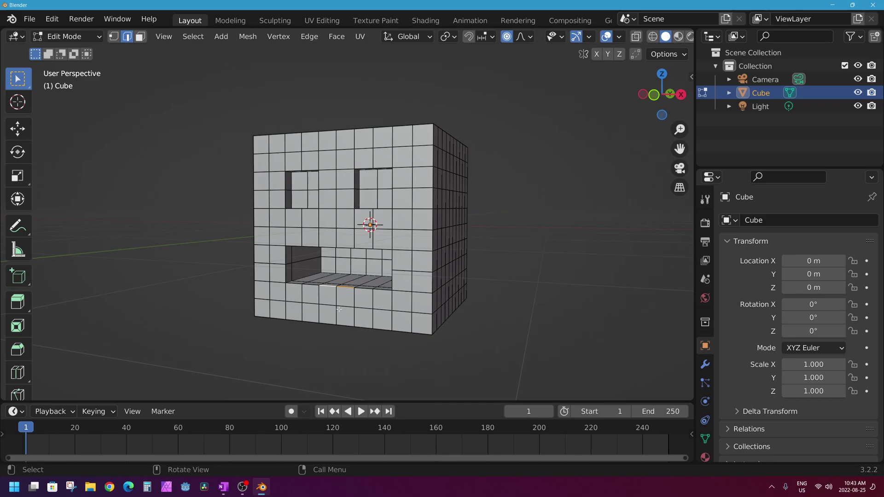
{"action": "key", "text": "g"}
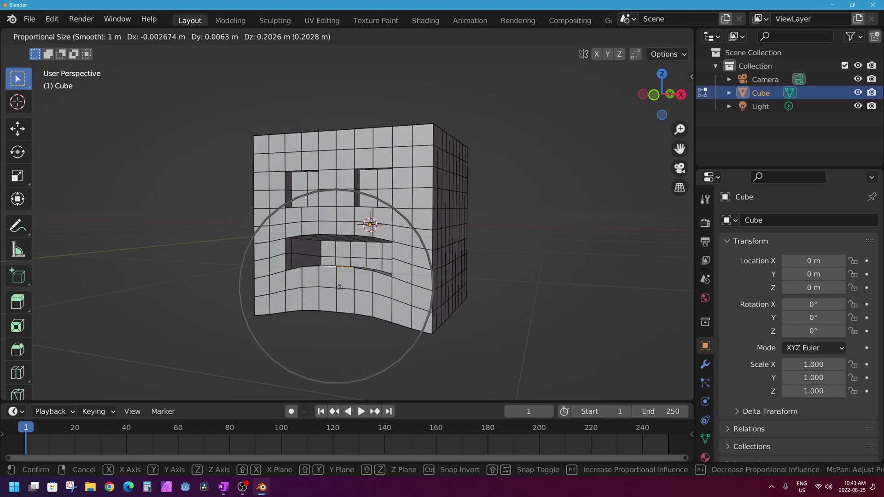
{"action": "right_click", "coordinate": [336, 254]}
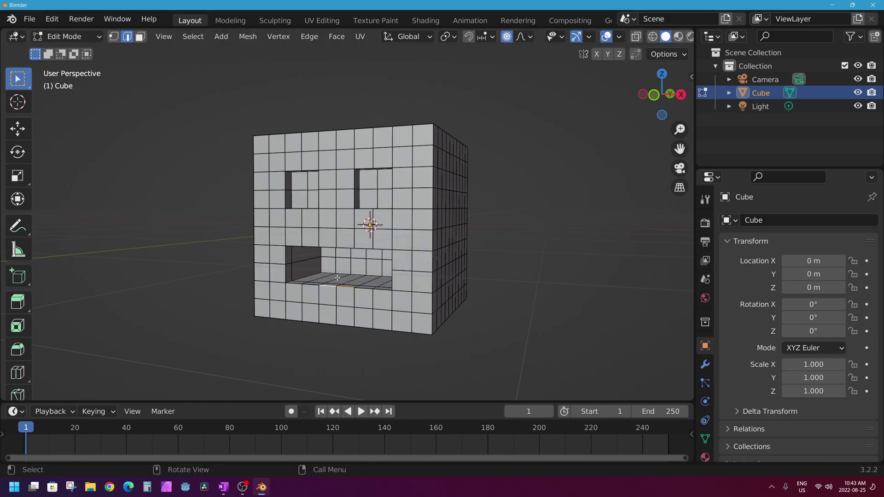
{"action": "key", "text": "g"}
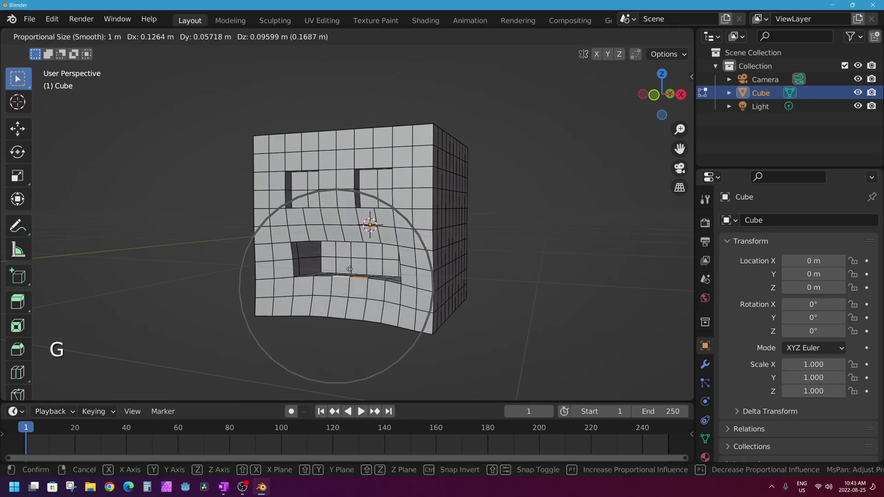
{"action": "right_click", "coordinate": [343, 270]}
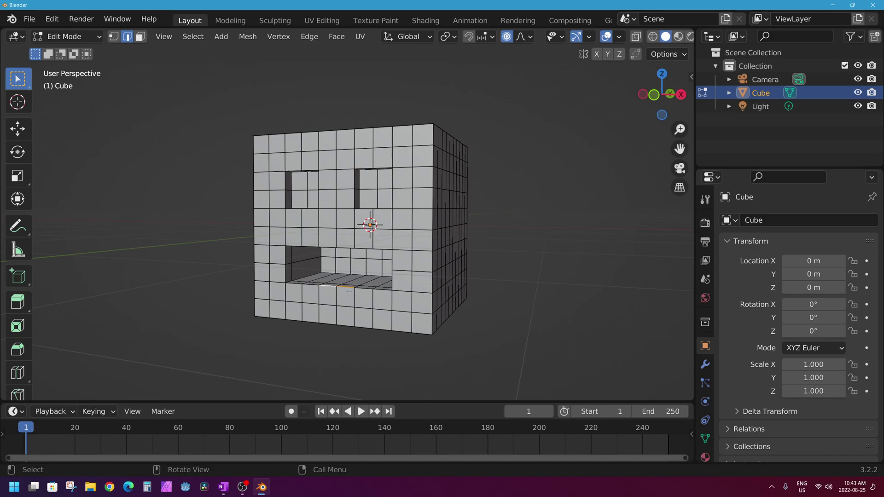
Try moving the lower lip edges while shrinking the proportional size to about 0.42 m and enlarging it to 0.683 m
{"action": "key", "text": "g"}
{"action": "scroll", "coordinate": [349, 290], "scroll_direction": "down", "scroll_amount": 1}
{"action": "scroll", "coordinate": [350, 288], "scroll_direction": "up", "scroll_amount": 2}
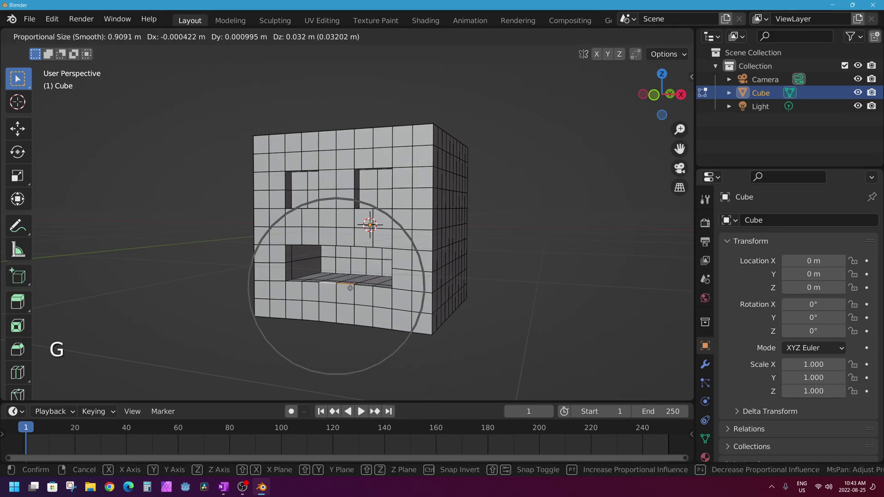
{"action": "scroll", "coordinate": [350, 288], "scroll_direction": "up", "scroll_amount": 5}
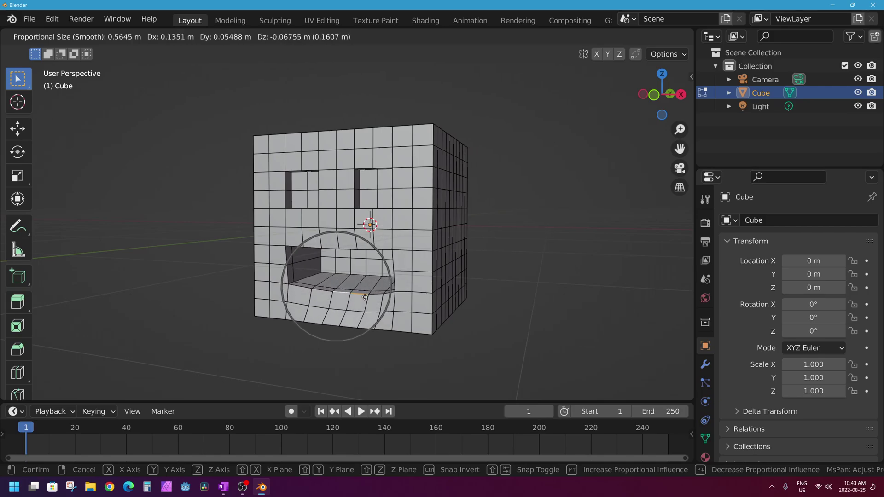
{"action": "scroll", "coordinate": [364, 298], "scroll_direction": "up", "scroll_amount": 3}
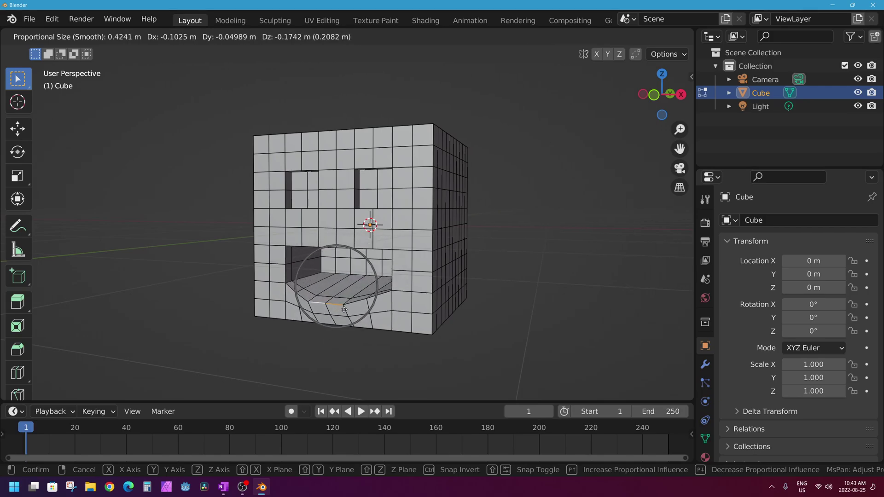
{"action": "scroll", "coordinate": [341, 290], "scroll_direction": "down", "scroll_amount": 5}
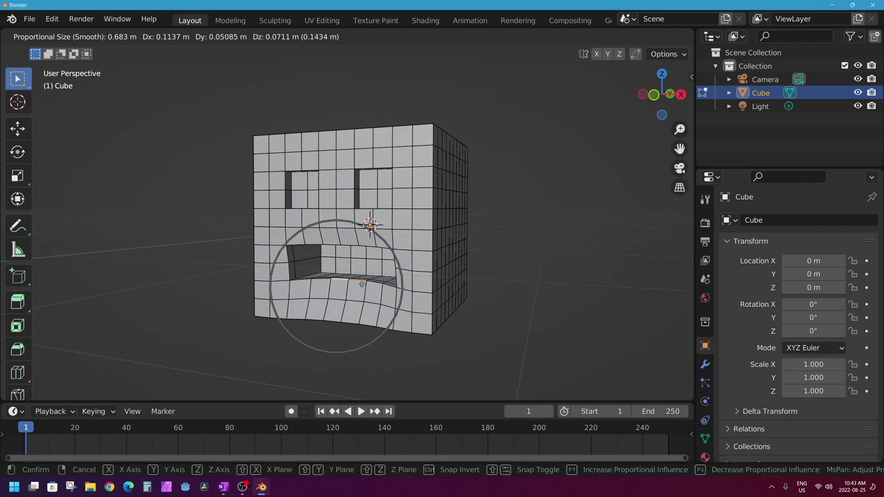
{"action": "right_click", "coordinate": [362, 284]}
Enable Connected Only for proportional editing and bring the mouth into a near-frontal view
{"action": "left_click", "coordinate": [525, 37]}
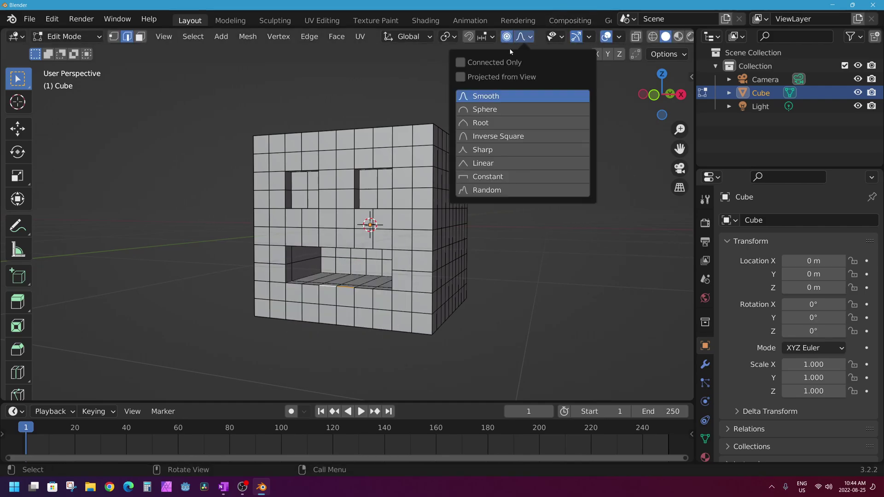
{"action": "left_click", "coordinate": [462, 62]}
{"action": "mouse_move", "coordinate": [378, 299]}
{"action": "middle_mouse_down"}
{"action": "mouse_move", "coordinate": [359, 300]}
{"action": "mouse_move", "coordinate": [400, 301]}
{"action": "mouse_move", "coordinate": [384, 302]}
{"action": "middle_mouse_up"}
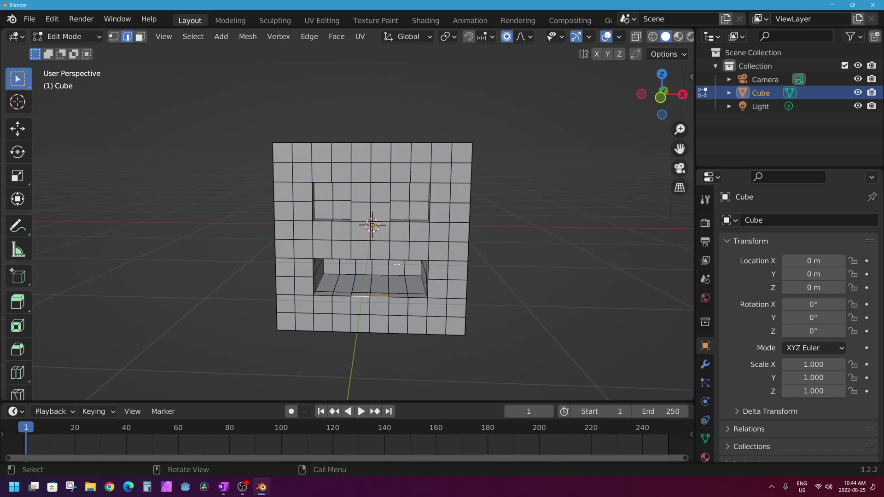
{"action": "middle_click_drag", "start_coordinate": [381, 312], "coordinate": [372, 271]}
{"action": "middle_click_drag", "start_coordinate": [354, 243], "coordinate": [361, 263]}
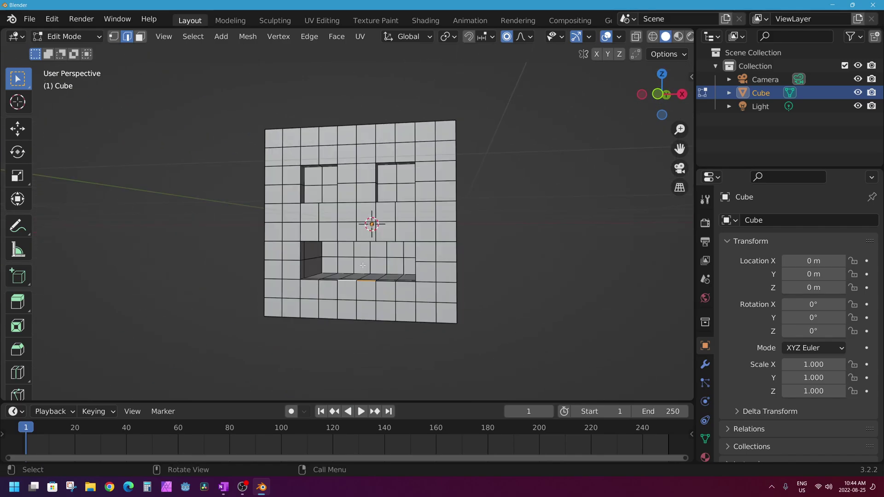
Move the lower lip edges up and back down into a curve with a 0.683 m proportional size, and open the proportional editing options
{"action": "key", "text": "g"}
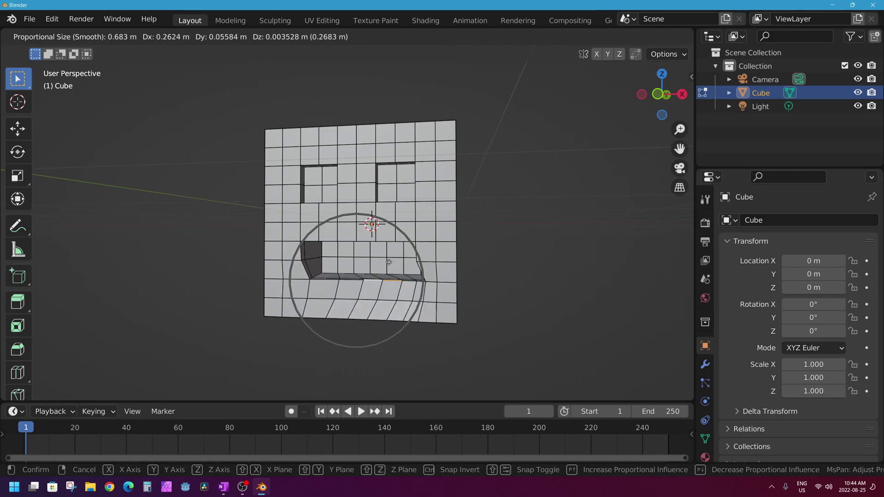
{"action": "left_click", "coordinate": [366, 276]}
{"action": "key", "text": "g"}
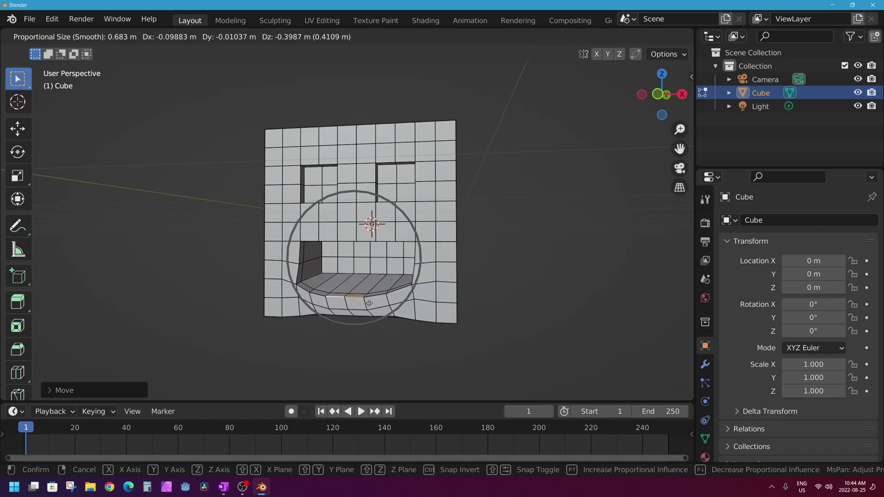
{"action": "left_click", "coordinate": [365, 309]}
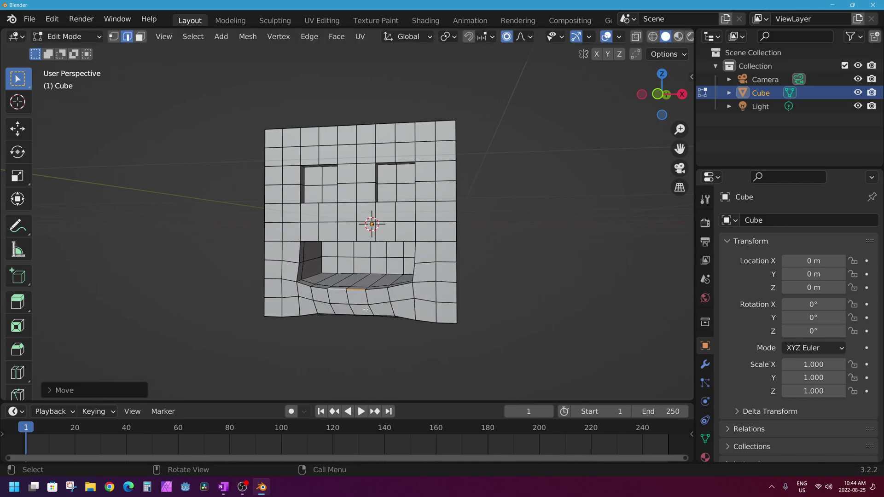
{"action": "left_click", "coordinate": [524, 37]}
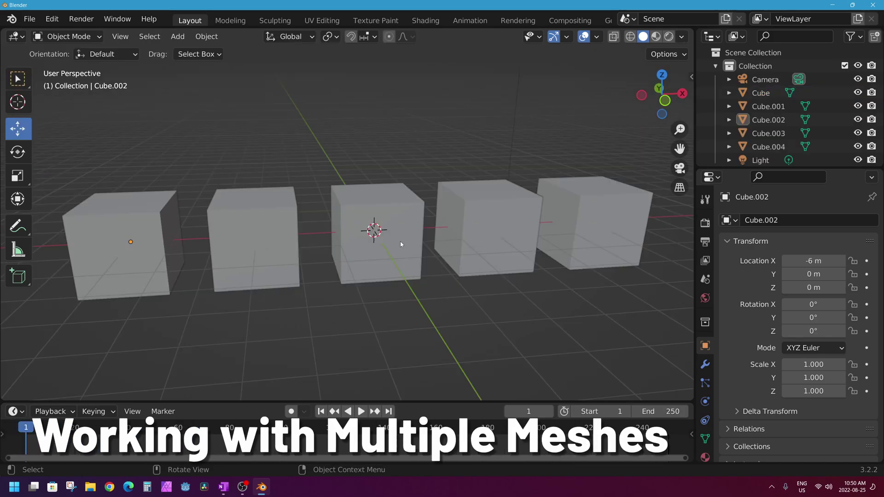
Select all five cubes in the row together and enter Edit Mode on them
{"action": "left_click", "coordinate": [148, 216]}
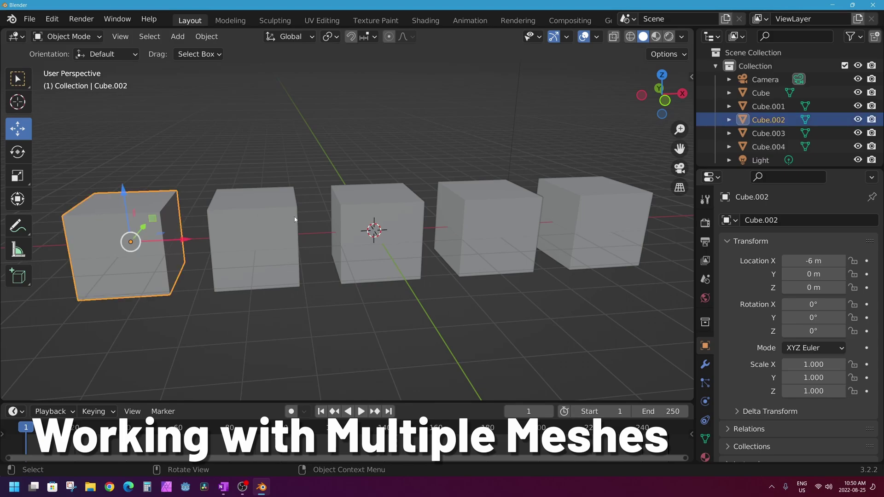
{"action": "left_click", "coordinate": [253, 230], "text": "shift"}
{"action": "left_click", "coordinate": [386, 222], "text": "shift"}
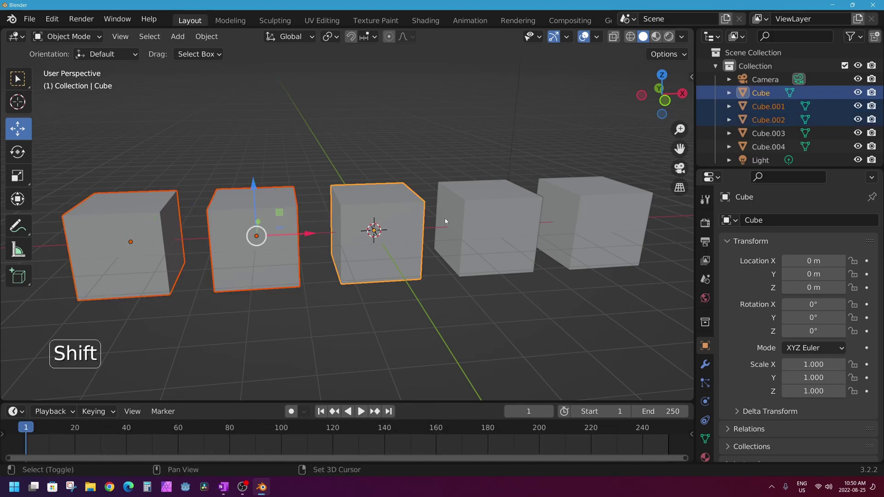
{"action": "left_click", "coordinate": [496, 219], "text": "shift"}
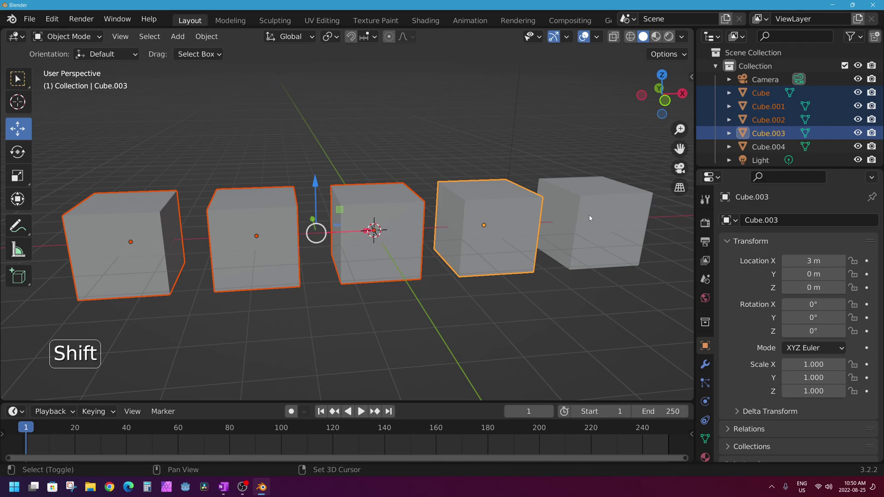
{"action": "left_click", "coordinate": [590, 219], "text": "shift"}
{"action": "key", "text": "Tab"}
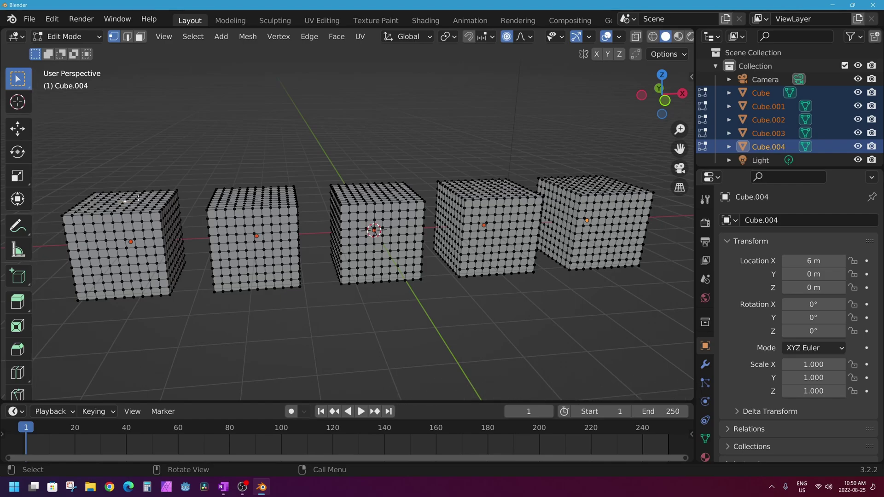
Try moving the top vertex of Cube.002 with Connected Only on, Smooth falloff and a 3.138 m proportional size
{"action": "left_click", "coordinate": [521, 37]}
{"action": "key", "text": "g"}
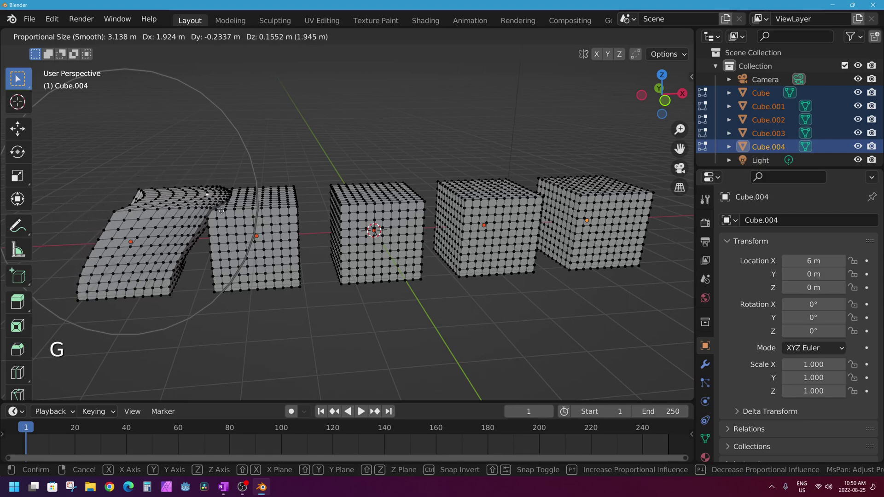
{"action": "key", "text": "Escape"}
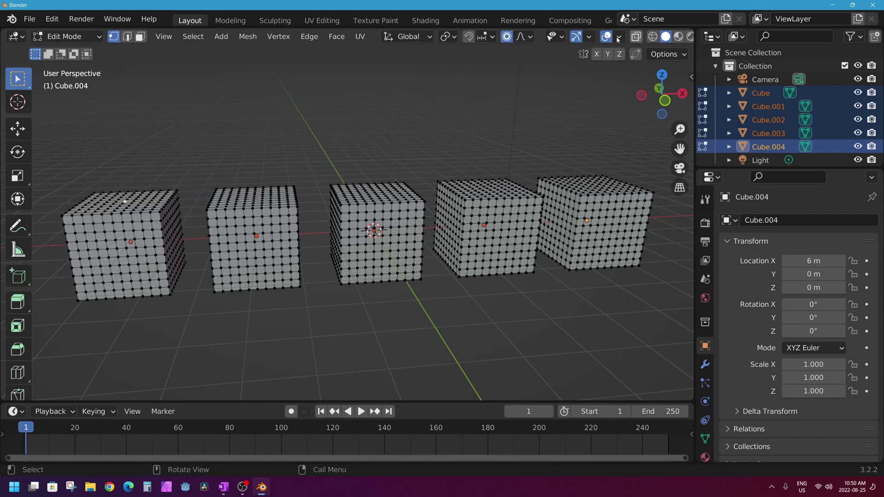
Turn off Connected Only and try moving the top vertex of Cube.002 again
{"action": "left_click", "coordinate": [529, 39]}
{"action": "left_click", "coordinate": [461, 63]}
{"action": "key", "text": "g"}
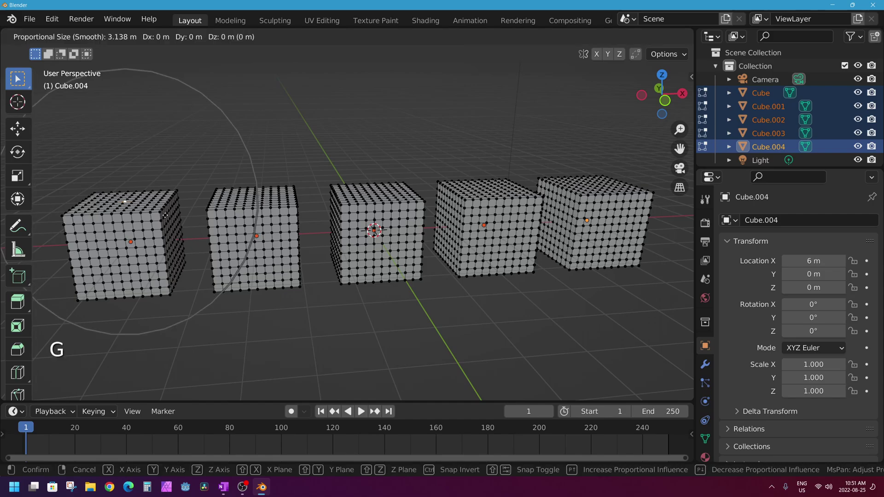
{"action": "key", "text": "Escape"}
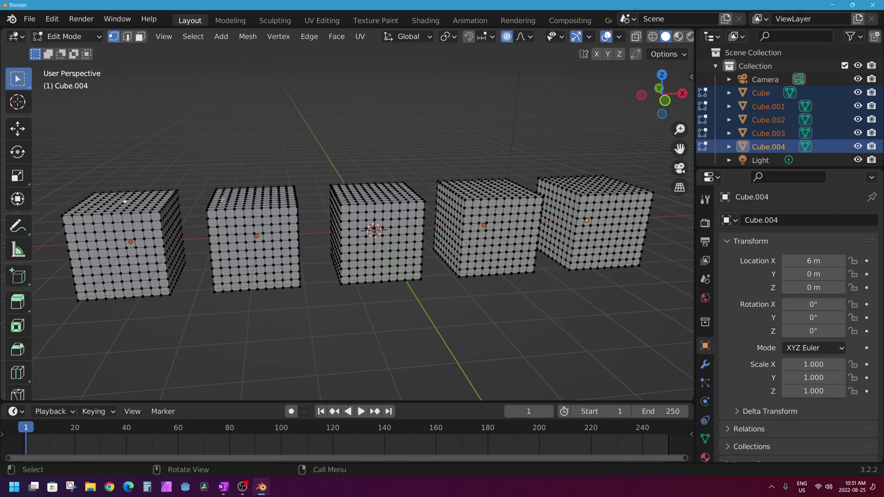
Enable Connected Only and raise the top vertex of Cube.002 along Z with Smooth falloff and a 1.949 m proportional size
{"action": "left_click", "coordinate": [529, 36]}
{"action": "left_click", "coordinate": [469, 62]}
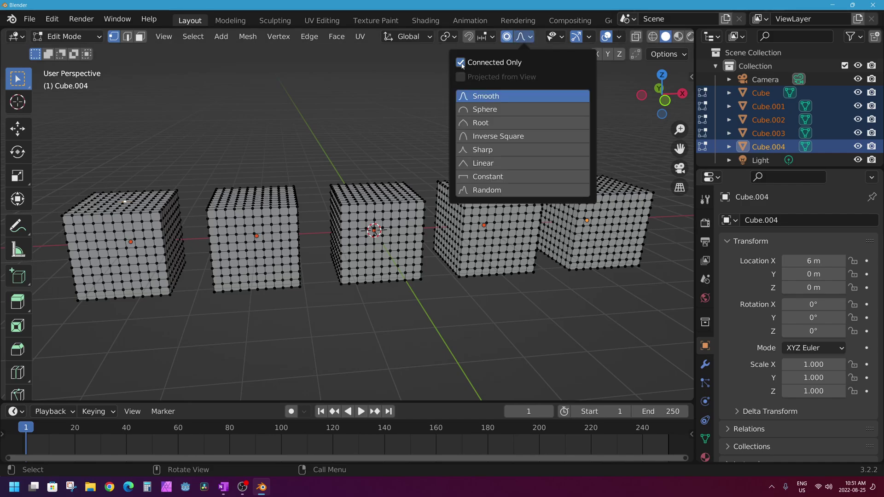
{"action": "key", "text": "g"}
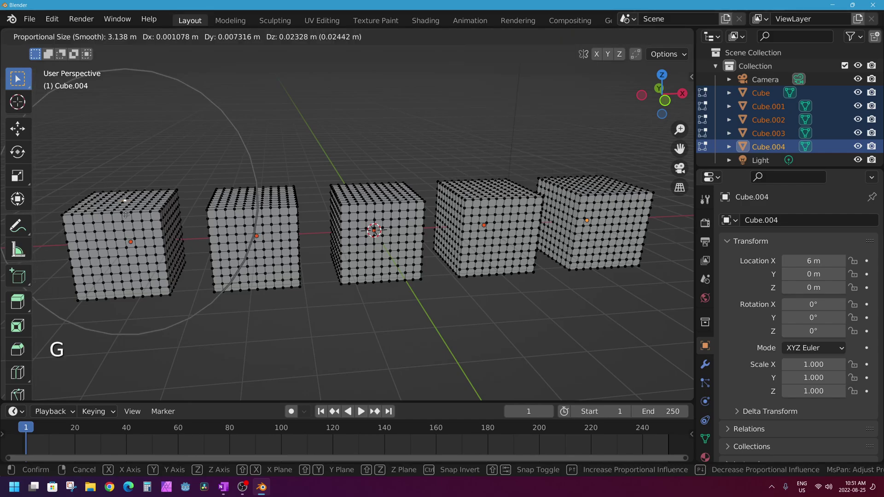
{"action": "scroll", "coordinate": [147, 199], "scroll_direction": "up", "scroll_amount": 5}
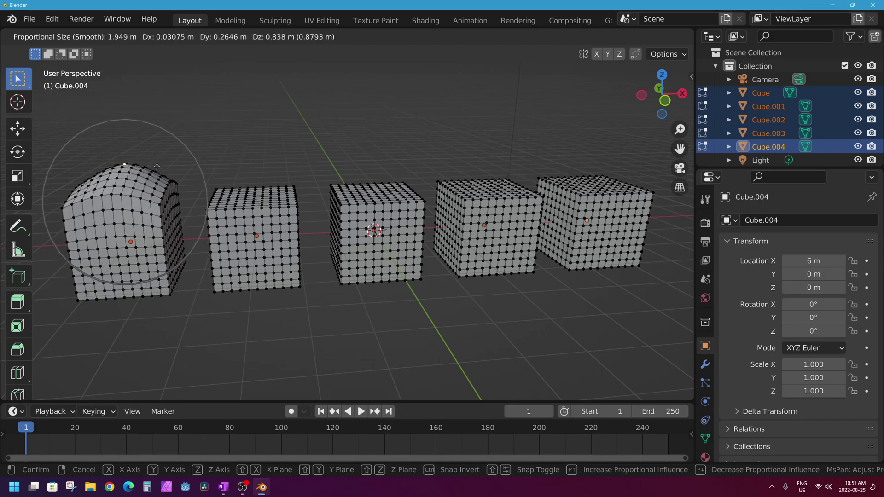
{"action": "key", "text": "z"}
{"action": "left_click", "coordinate": [247, 194]}
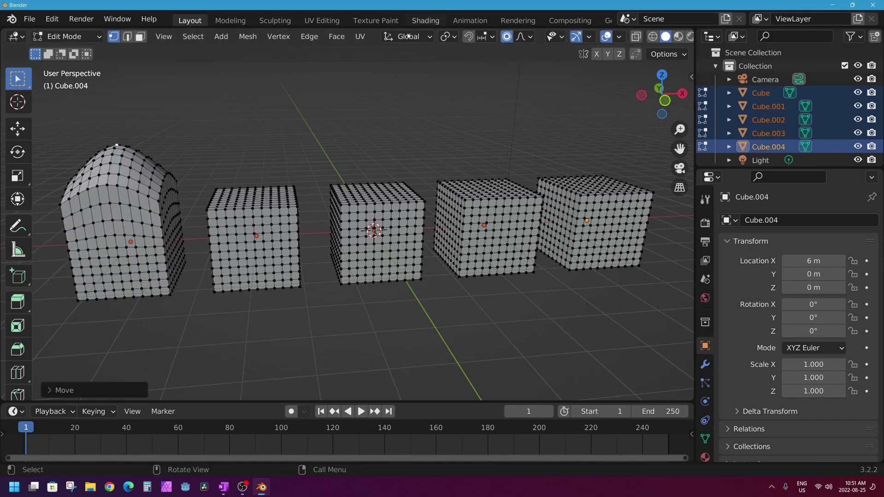
Raise the top centre vertex of Cube.001 about 1.8 m along Z with Sharp falloff and a 1.949 m proportional size
{"action": "left_click", "coordinate": [255, 196]}
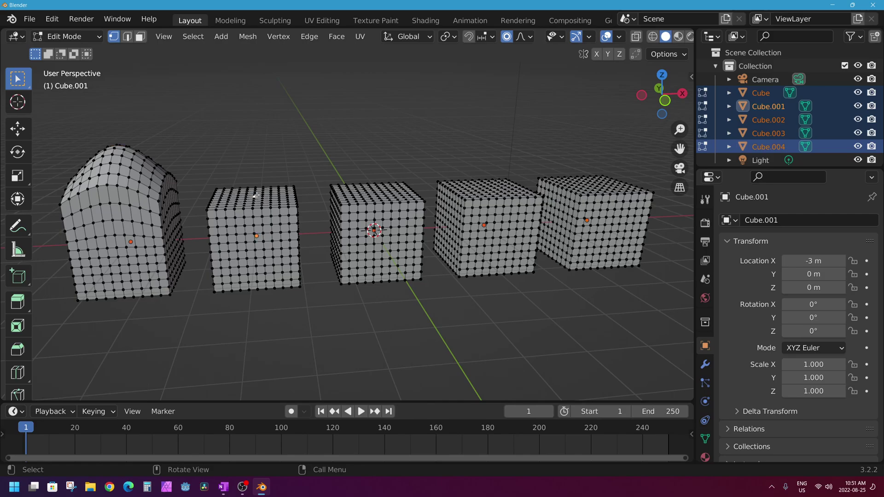
{"action": "left_click", "coordinate": [523, 36]}
{"action": "left_click", "coordinate": [499, 152]}
{"action": "key", "text": "g"}
{"action": "key", "text": "z"}
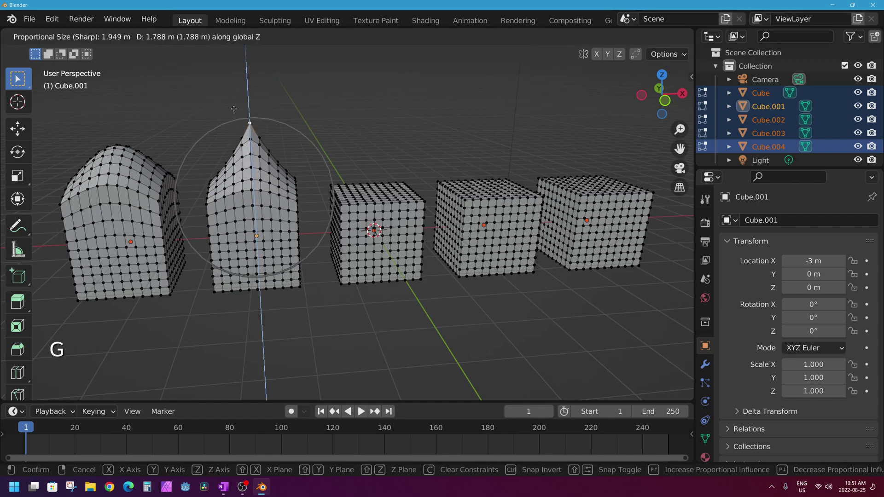
{"action": "left_click", "coordinate": [236, 105]}
Raise the top centre vertex of the middle cube along Z into a peak with Linear falloff and a 1.949 m proportional size
{"action": "left_click", "coordinate": [375, 195]}
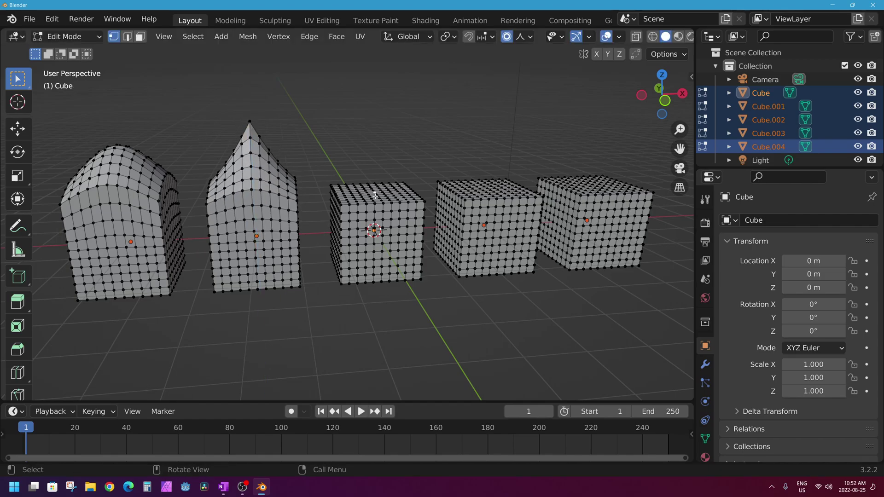
{"action": "left_click", "coordinate": [522, 37]}
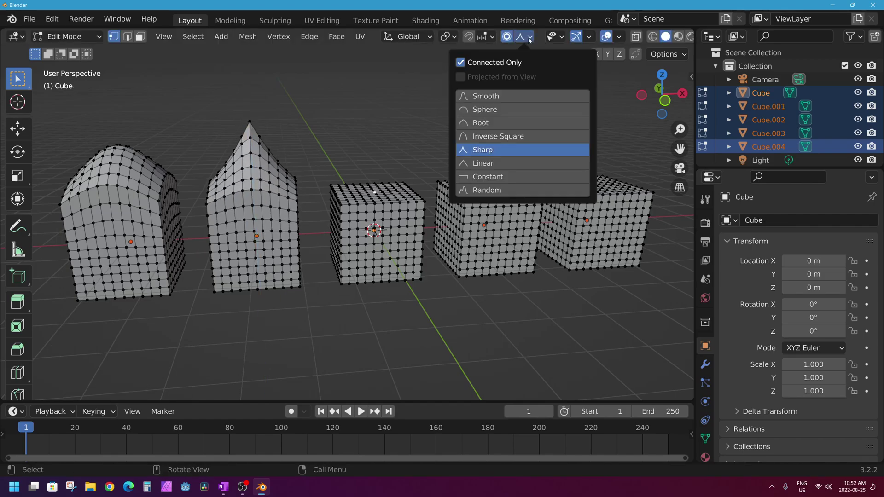
{"action": "left_click", "coordinate": [505, 170]}
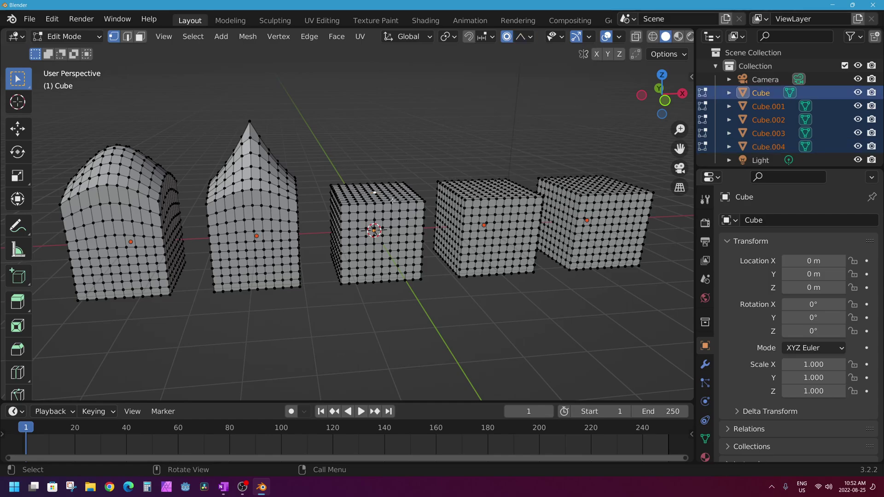
{"action": "key", "text": "g"}
{"action": "key", "text": "z"}
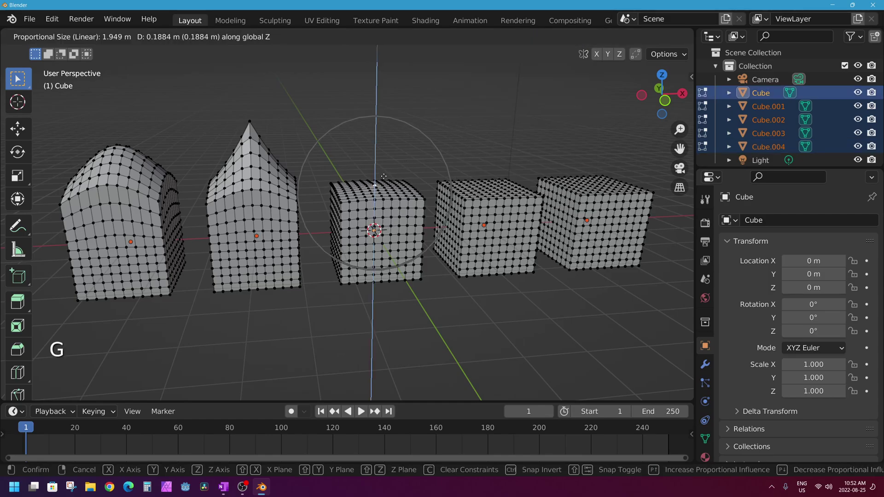
{"action": "left_click", "coordinate": [372, 101]}
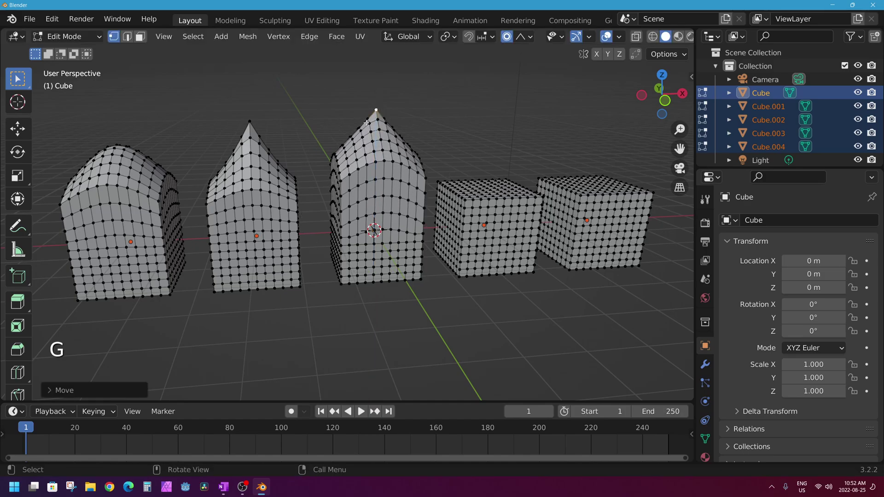
Raise the top centre vertex of Cube.003 about 1.7 m along Z with Inverse Square falloff and a 1.949 m proportional size
{"action": "middle_click_drag", "start_coordinate": [513, 192], "coordinate": [459, 203]}
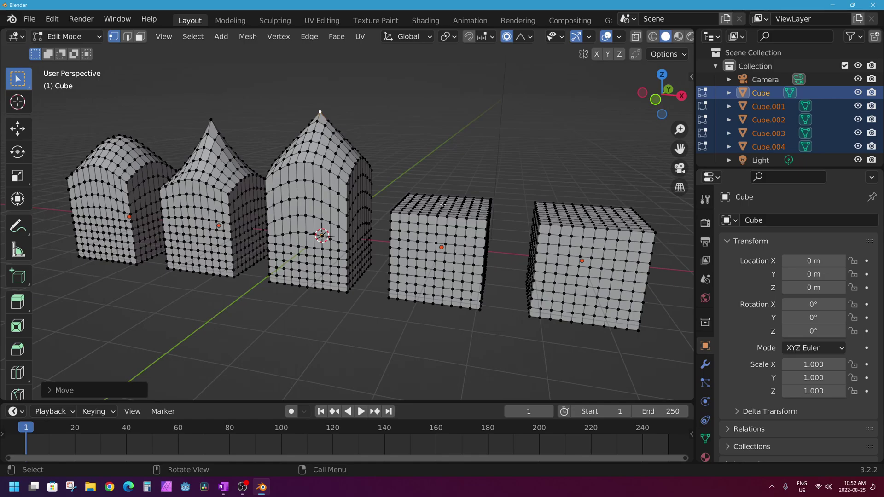
{"action": "left_click", "coordinate": [442, 205]}
{"action": "left_click", "coordinate": [521, 38]}
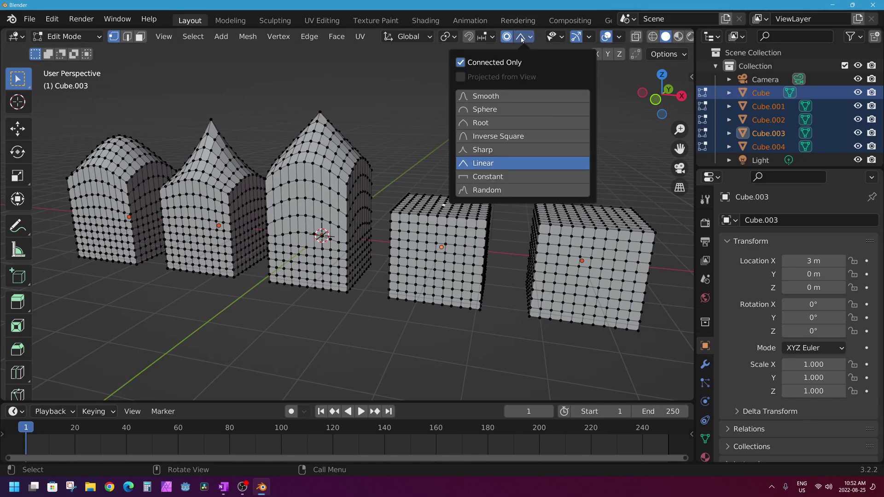
{"action": "left_click", "coordinate": [496, 137]}
{"action": "key", "text": "g"}
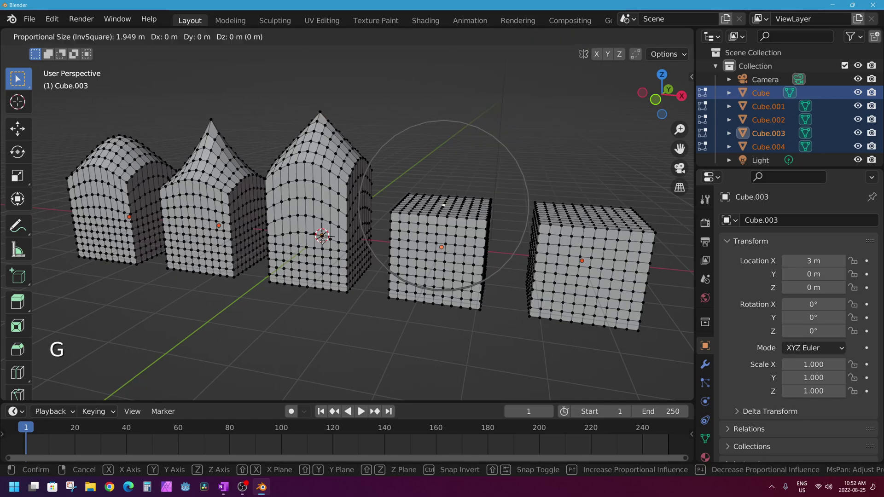
{"action": "key", "text": "z"}
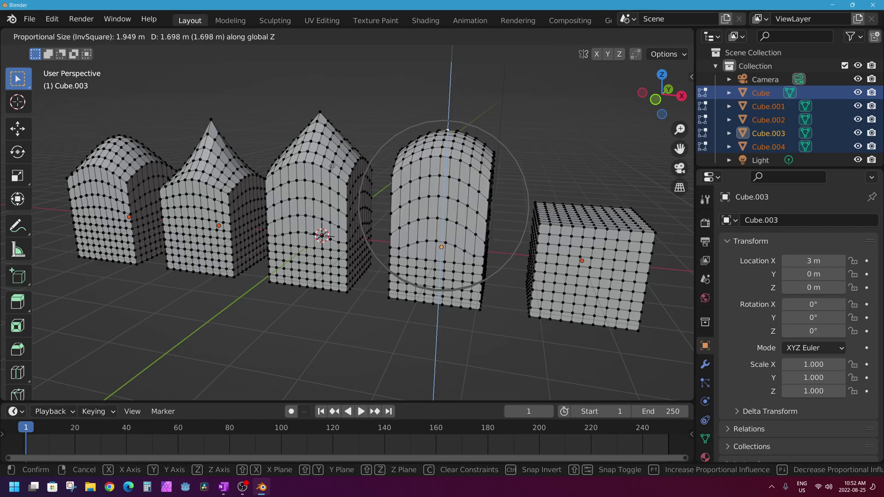
{"action": "left_click", "coordinate": [383, 194]}
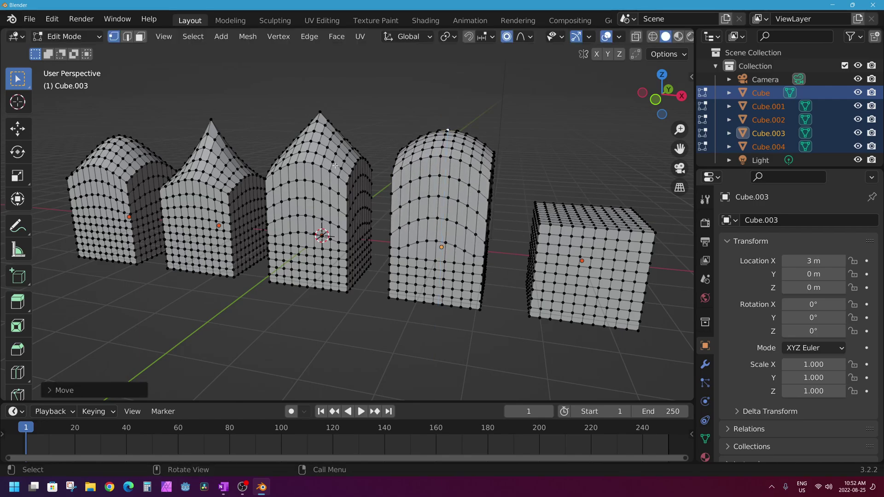
Raise the top centre vertex of Cube.004 along Z into jagged spikes with Random falloff and a 1.949 m proportional size
{"action": "left_click", "coordinate": [588, 215]}
{"action": "left_click", "coordinate": [521, 38]}
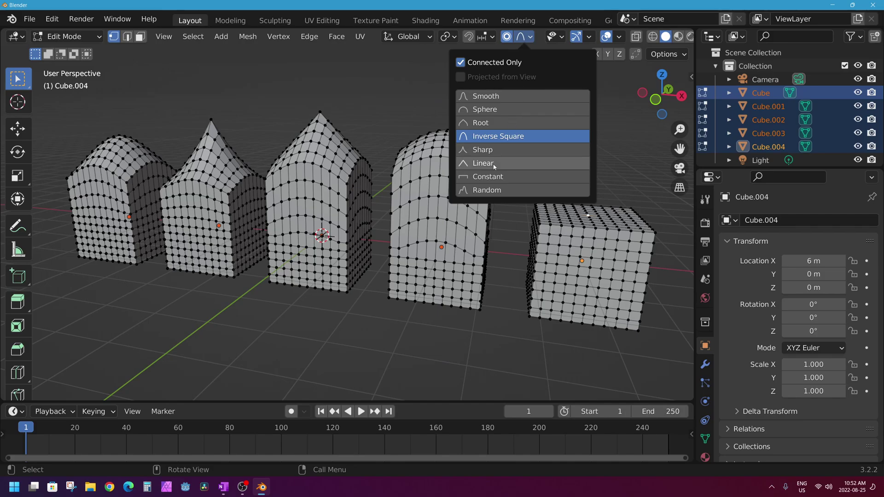
{"action": "left_click", "coordinate": [486, 190]}
{"action": "key", "text": "g"}
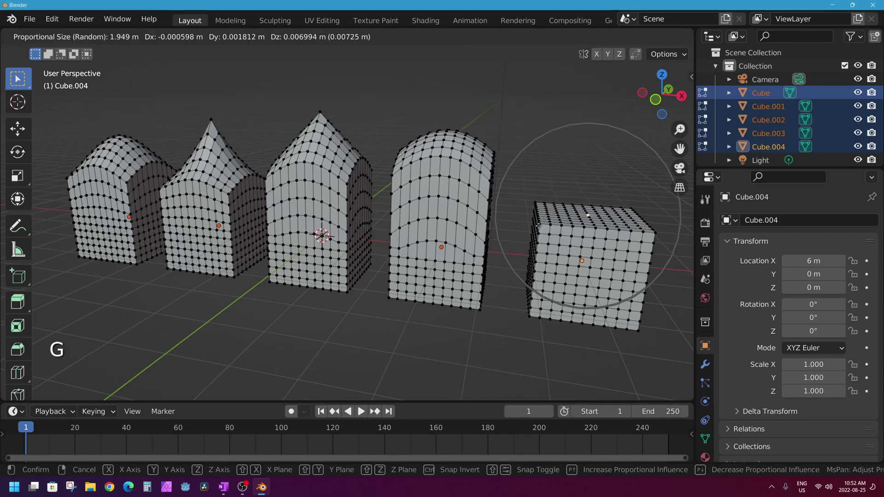
{"action": "key", "text": "z"}
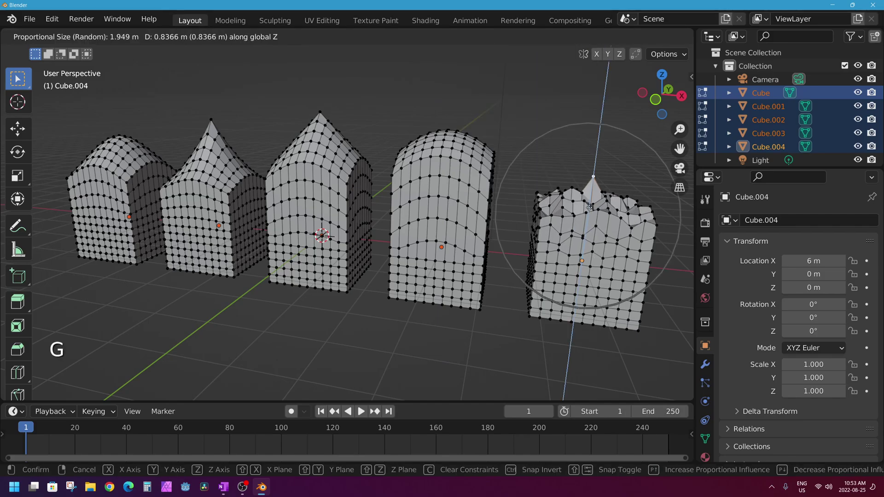
{"action": "left_click", "coordinate": [593, 176]}
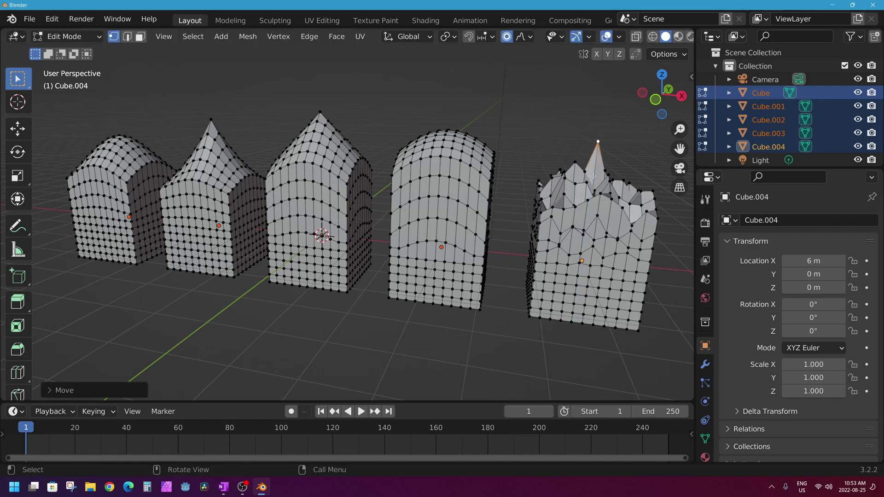